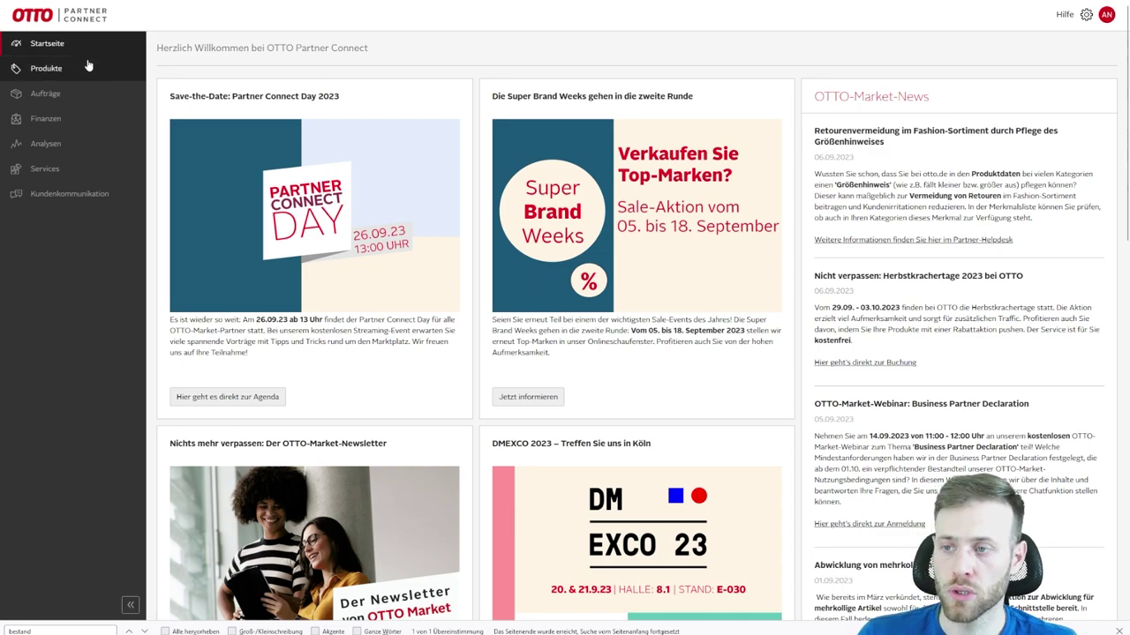
- Start a new product and choose the product category Messerblöcke » Messerblock, using the Tefal knife block listing as a reference
{"action": "left_click", "coordinate": [50, 73]}
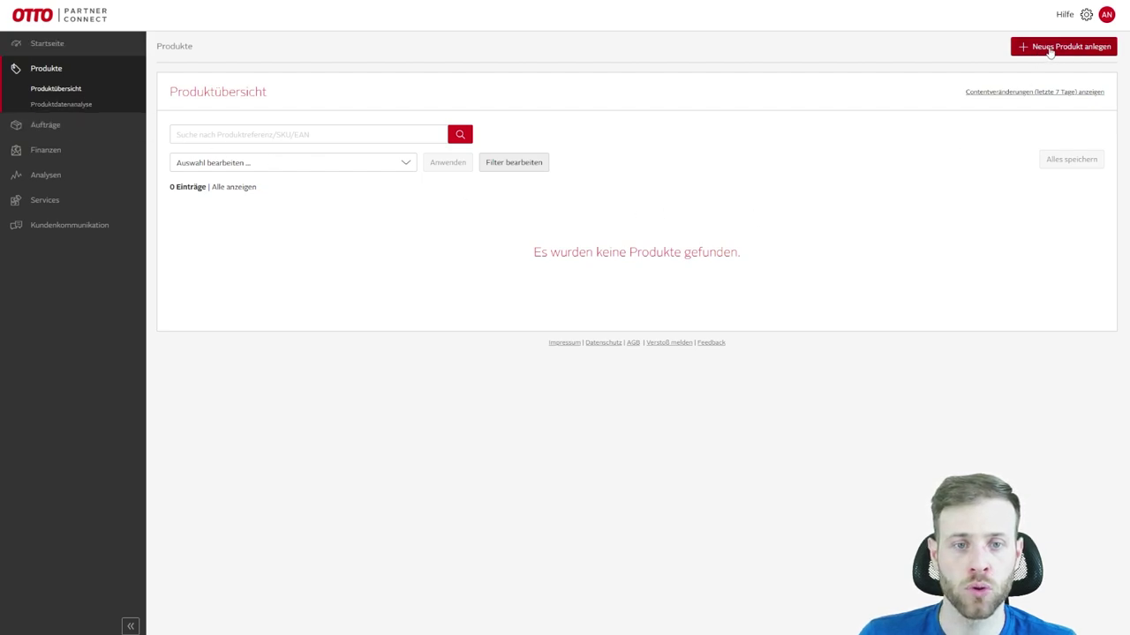
{"action": "left_click", "coordinate": [1048, 54]}
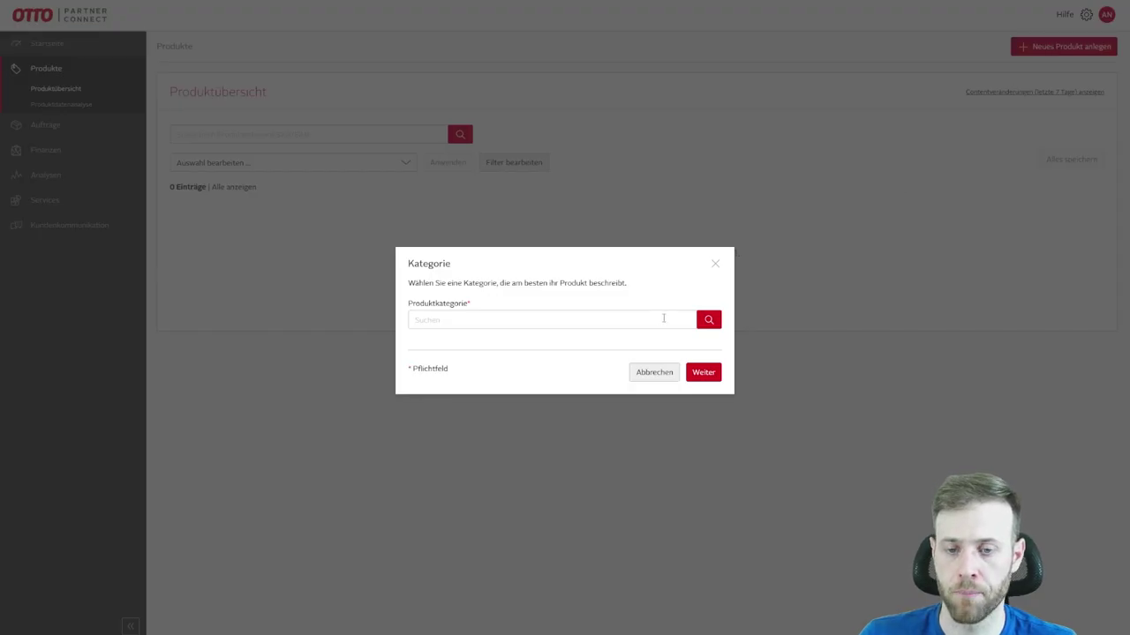
{"action": "left_click", "coordinate": [486, 319]}
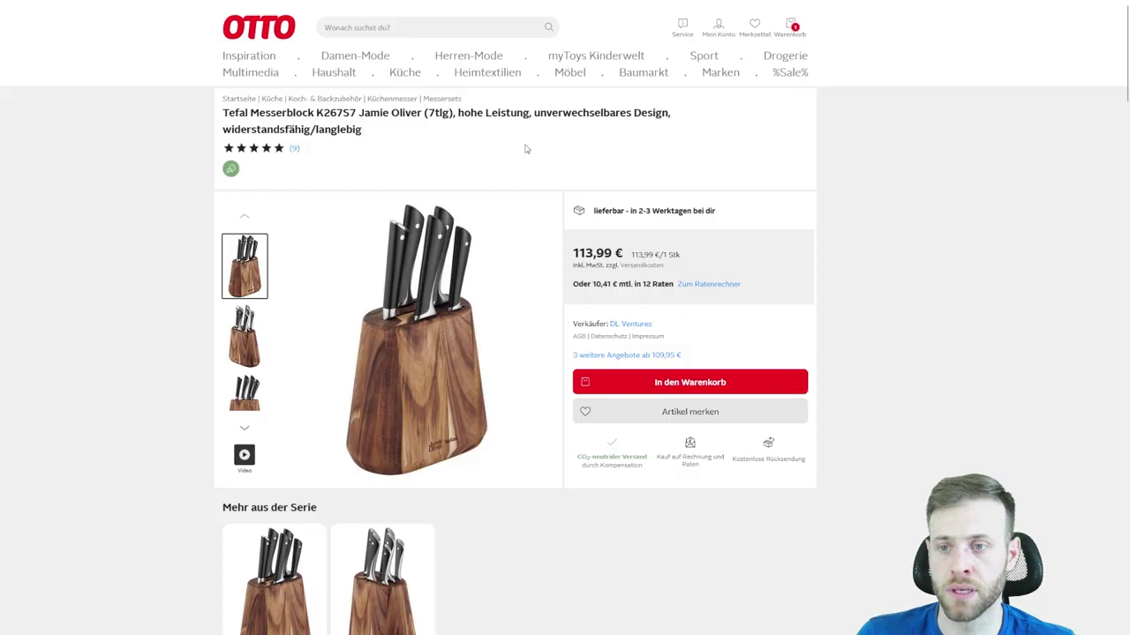
{"action": "double_click", "coordinate": [294, 113]}
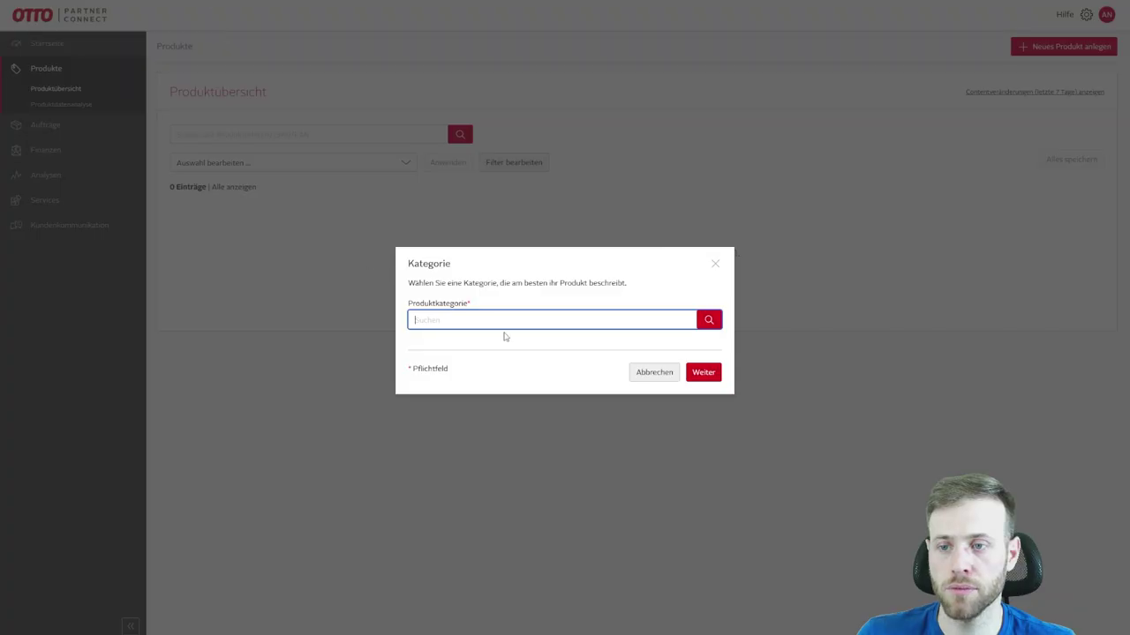
{"action": "type", "text": "Messerblock"}
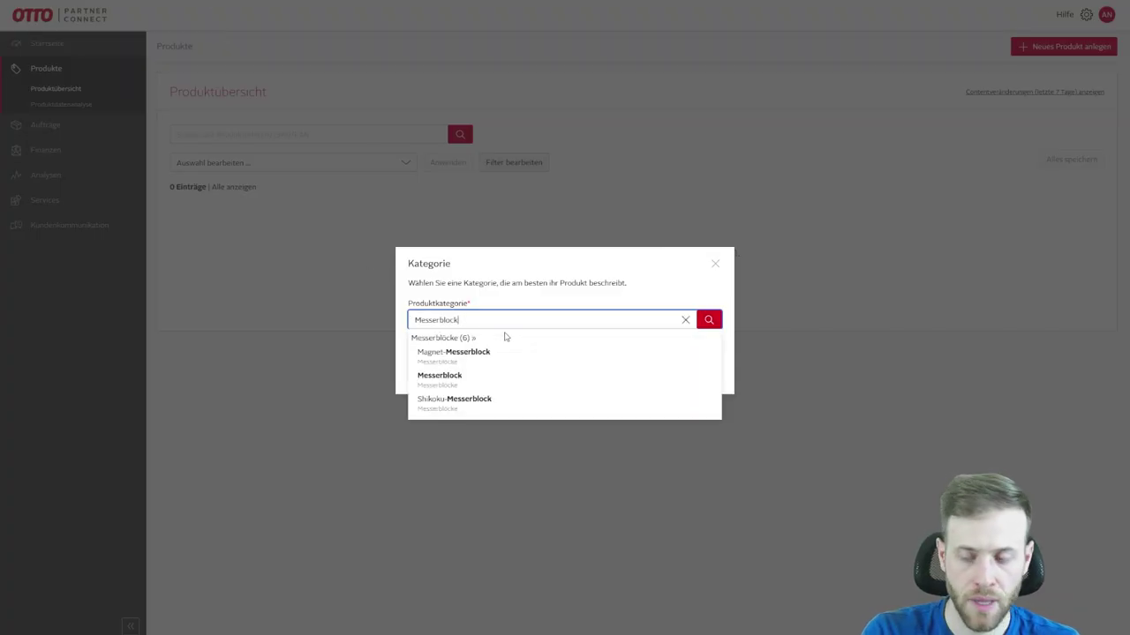
{"action": "left_click", "coordinate": [458, 339]}
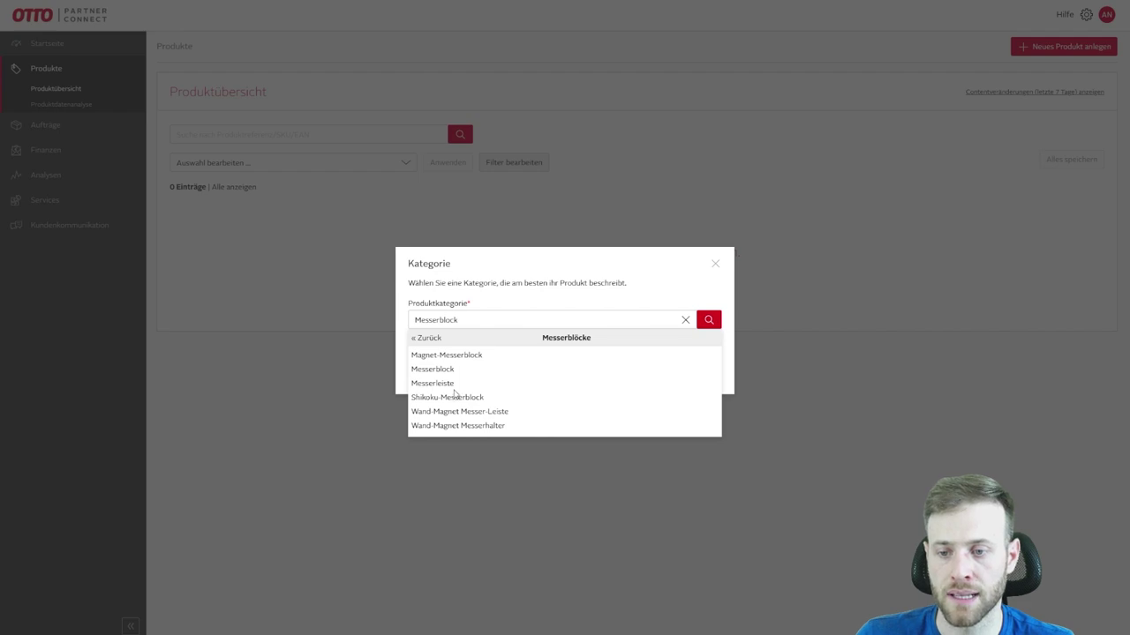
{"action": "left_click", "coordinate": [443, 370]}
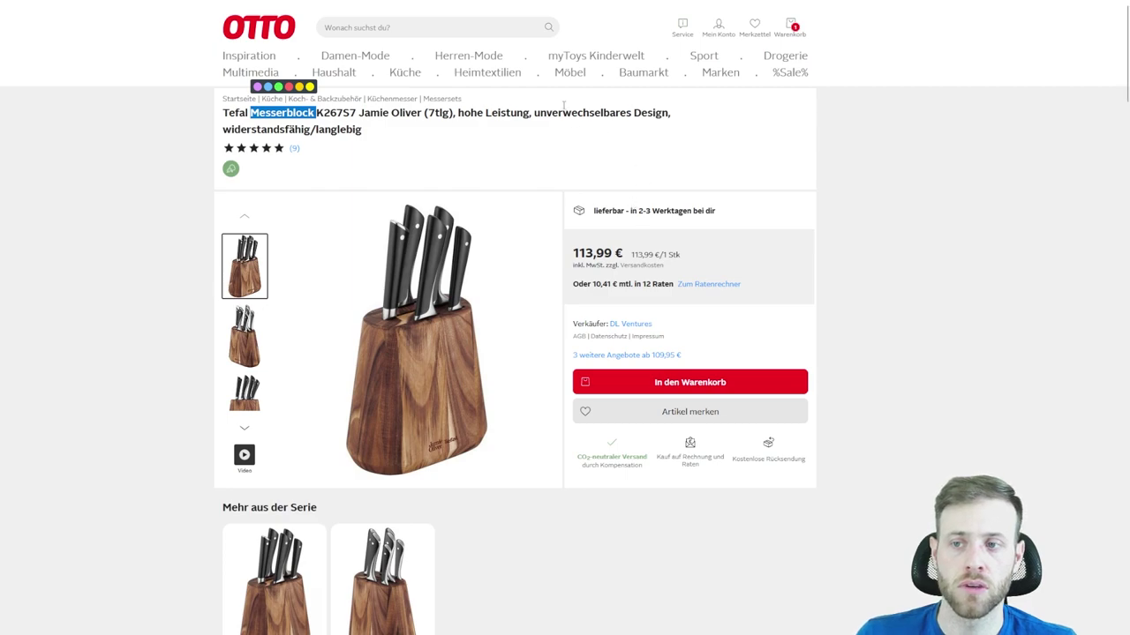
{"action": "left_click", "coordinate": [672, 173]}
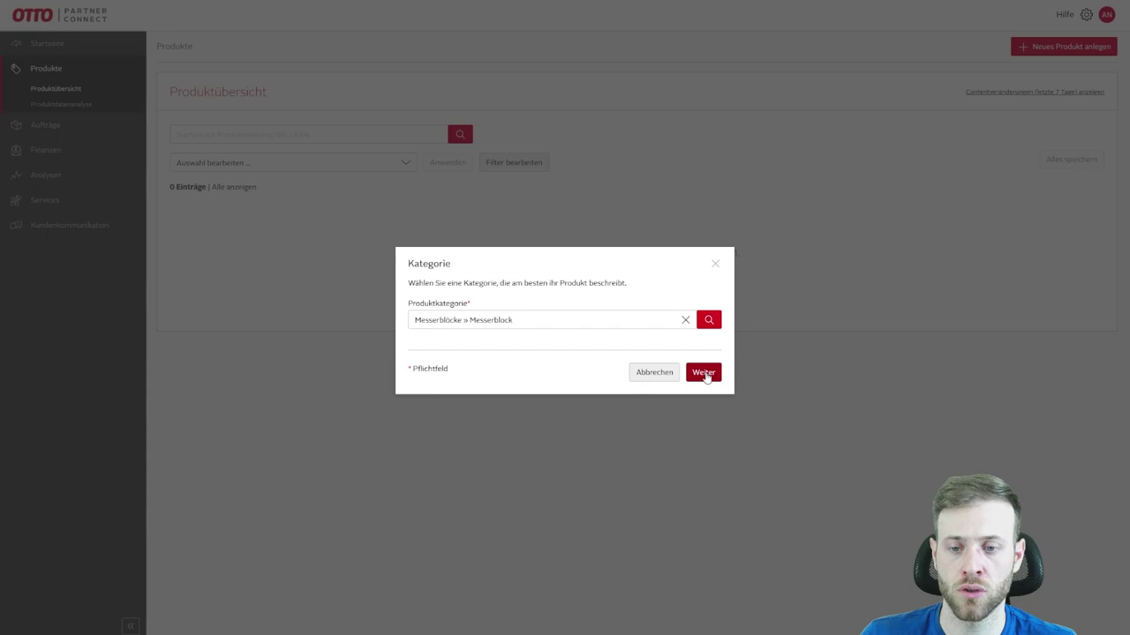
{"action": "left_click", "coordinate": [704, 372]}
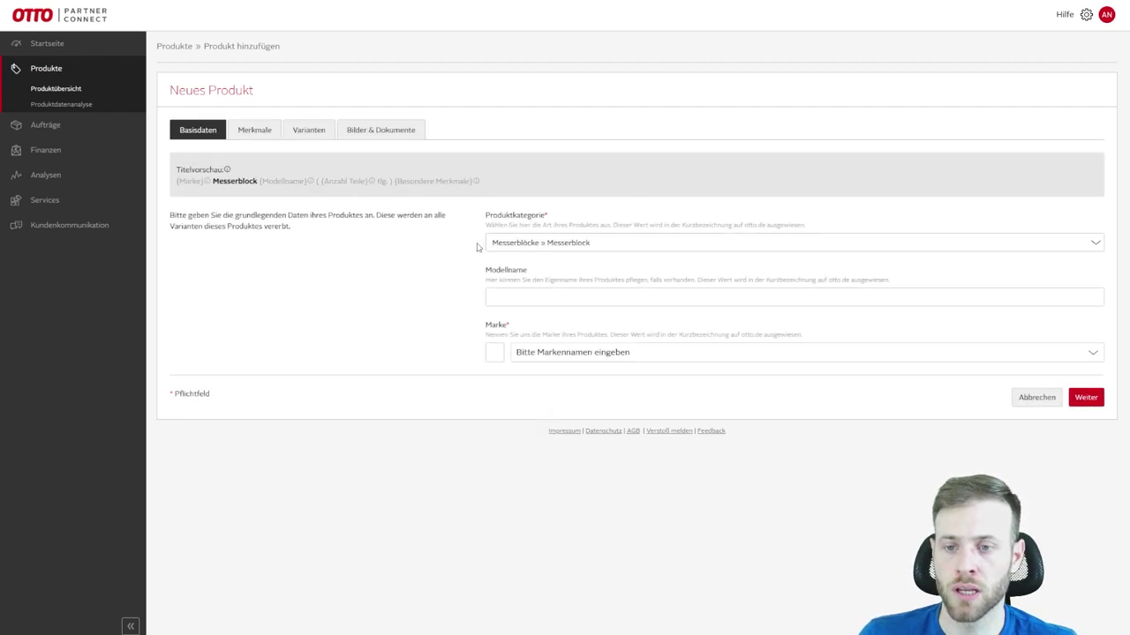
- Leave the new product's model name empty and set its brand to WMF
{"action": "left_click", "coordinate": [515, 298]}
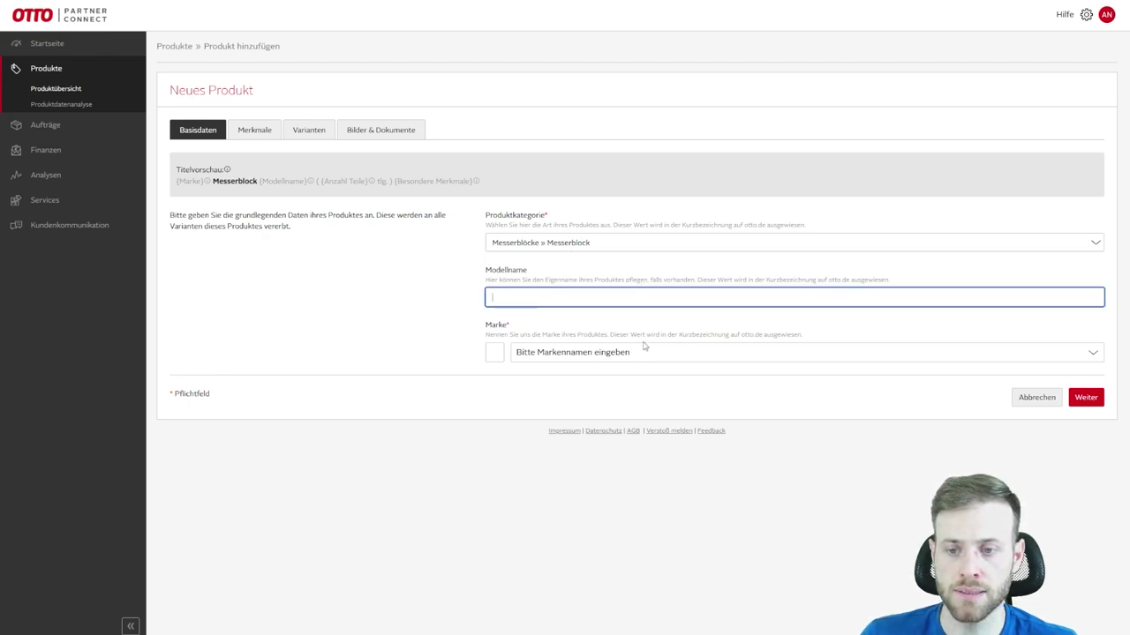
{"action": "left_click", "coordinate": [484, 411]}
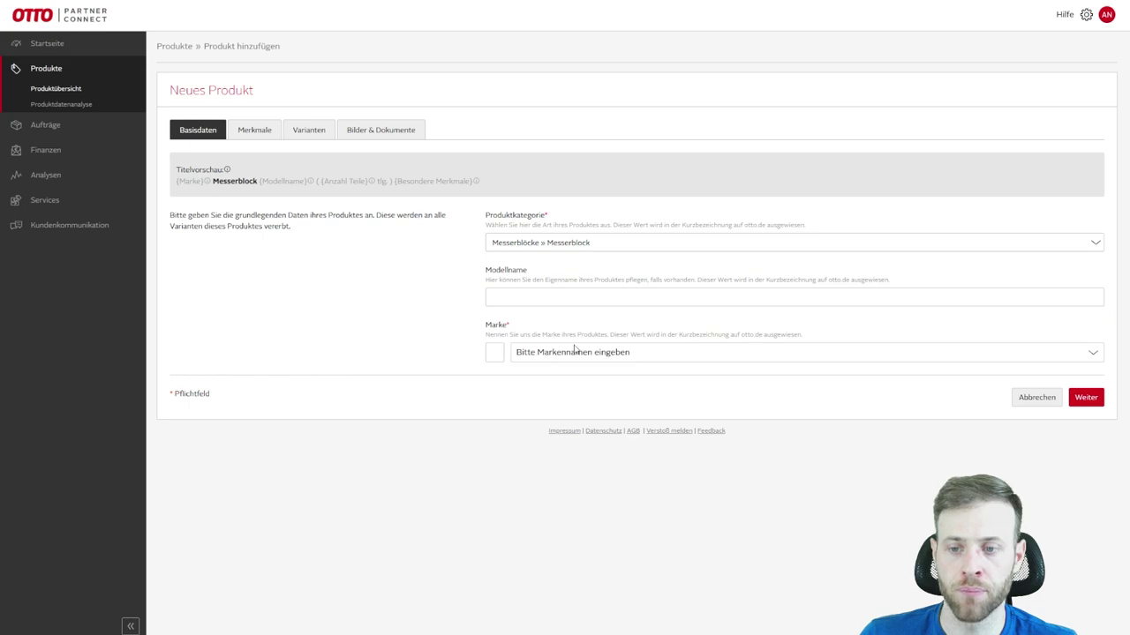
{"action": "left_click", "coordinate": [529, 354]}
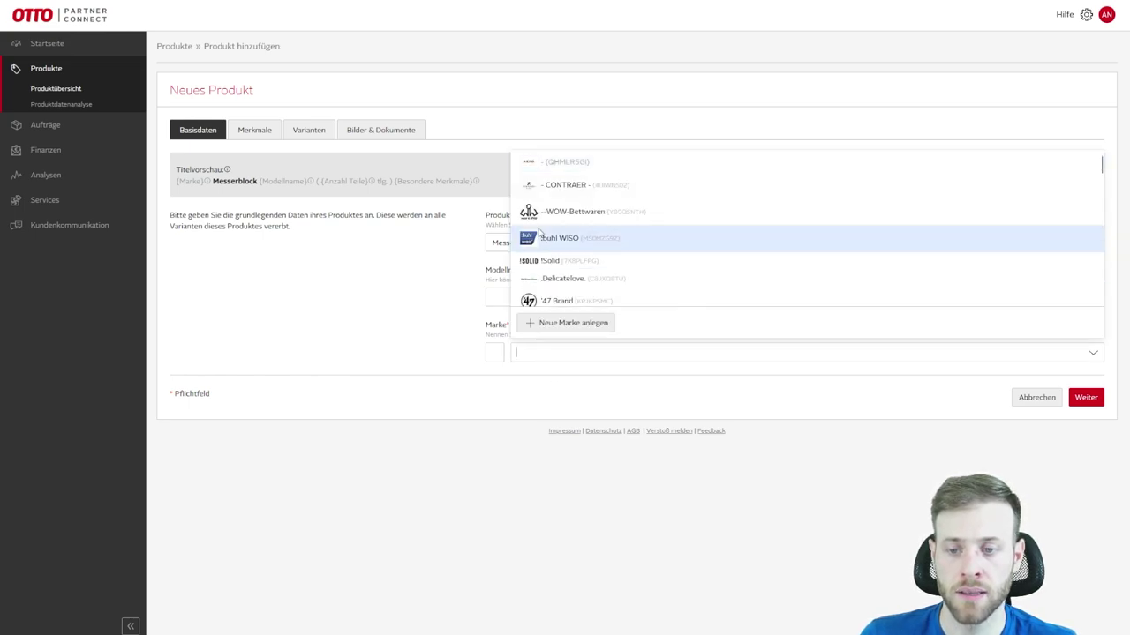
{"action": "left_click", "coordinate": [569, 357]}
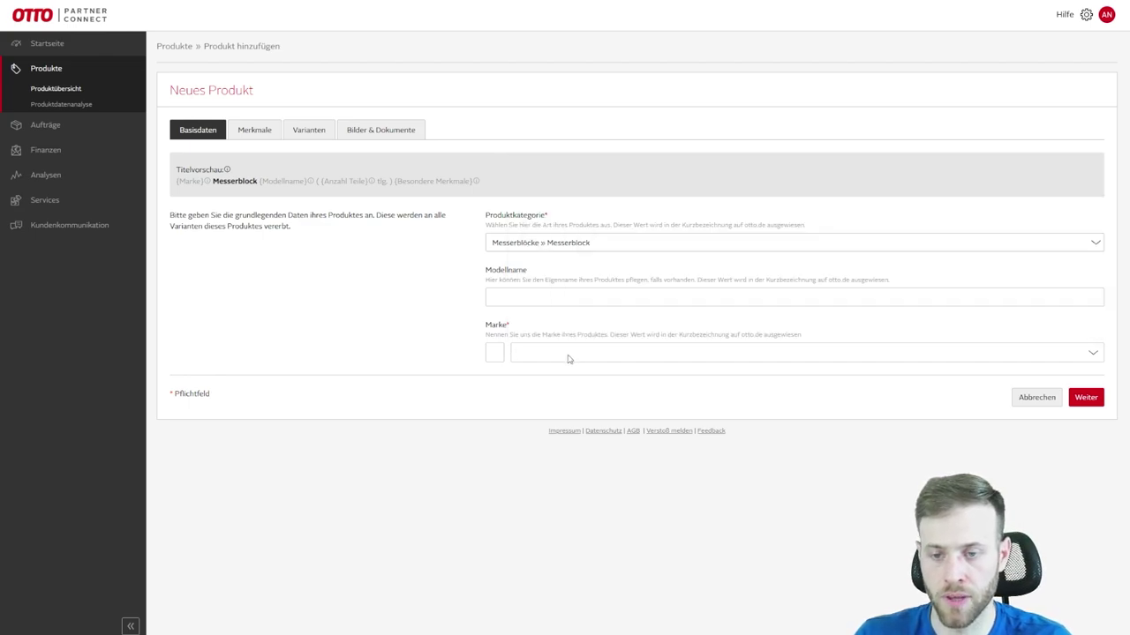
{"action": "type", "text": "WMF"}
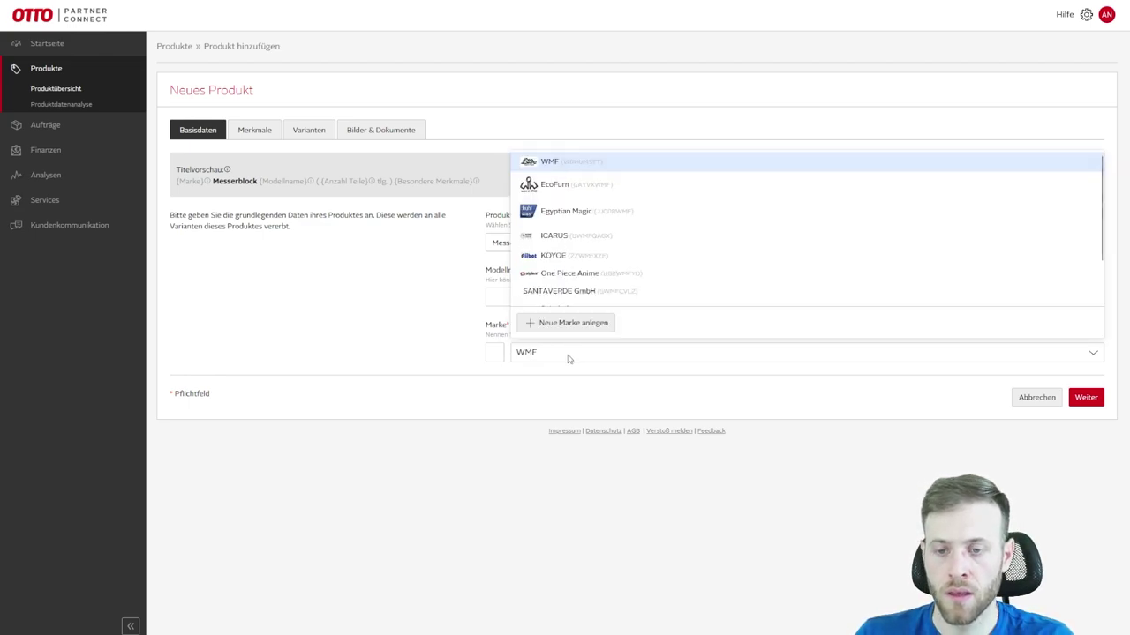
{"action": "left_click", "coordinate": [560, 161]}
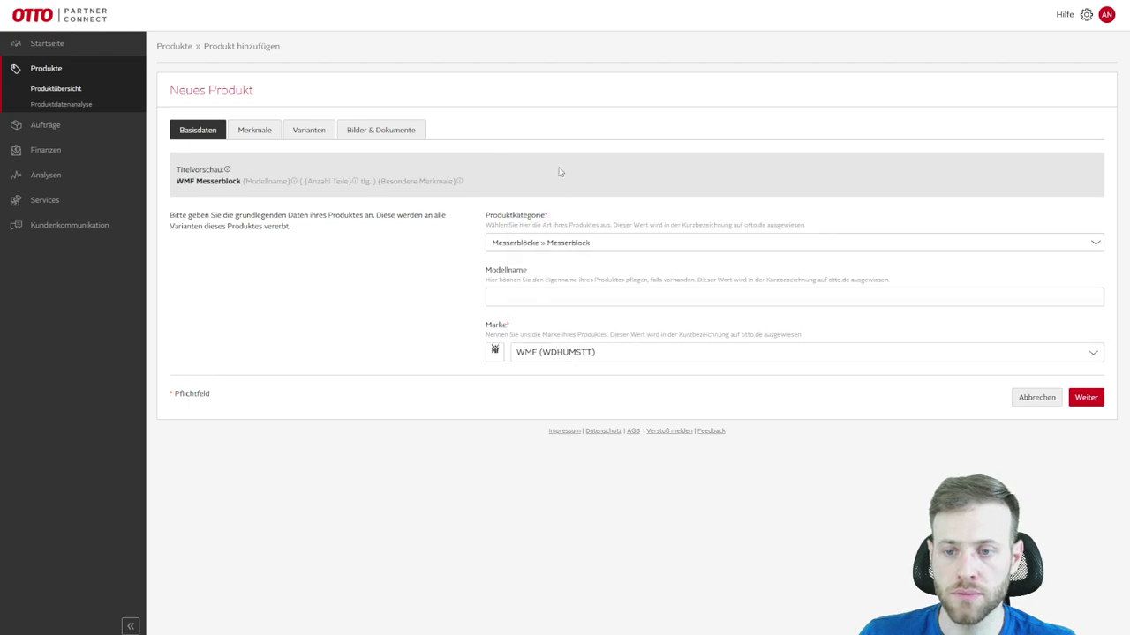
- View the form for creating a new brand and close it without entering anything
{"action": "left_click", "coordinate": [606, 355]}
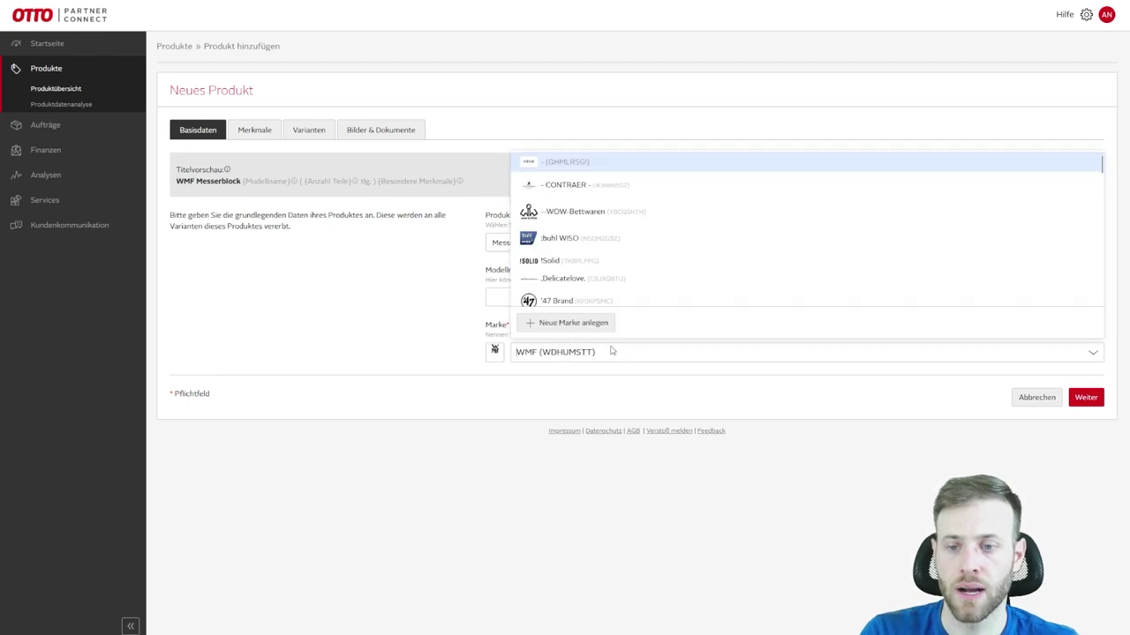
{"action": "left_click", "coordinate": [573, 323]}
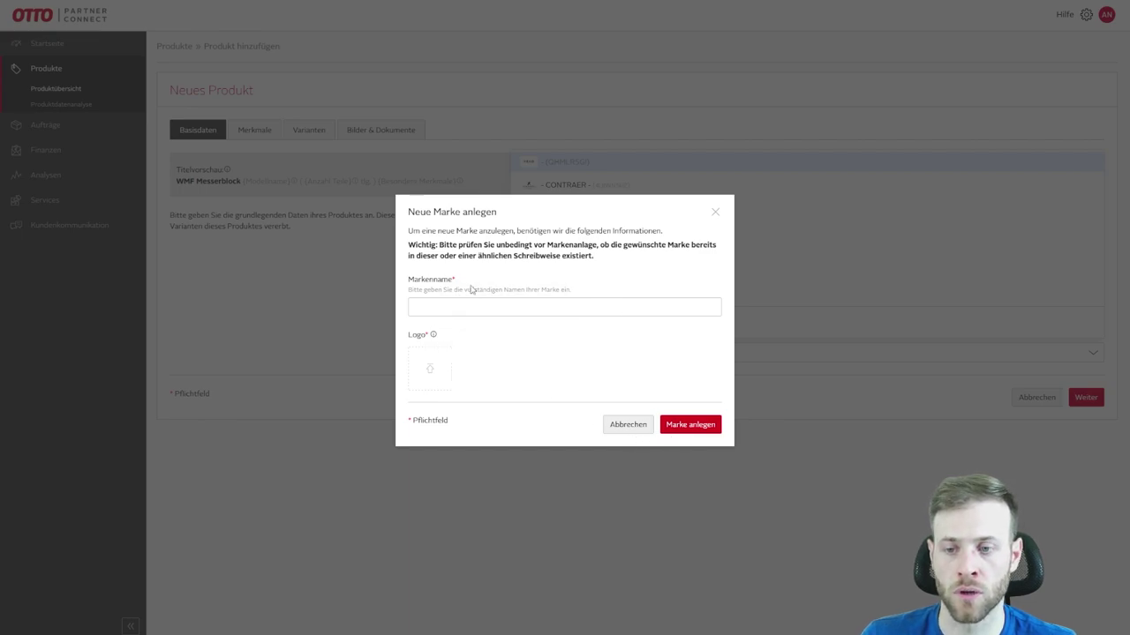
{"action": "left_click", "coordinate": [715, 212]}
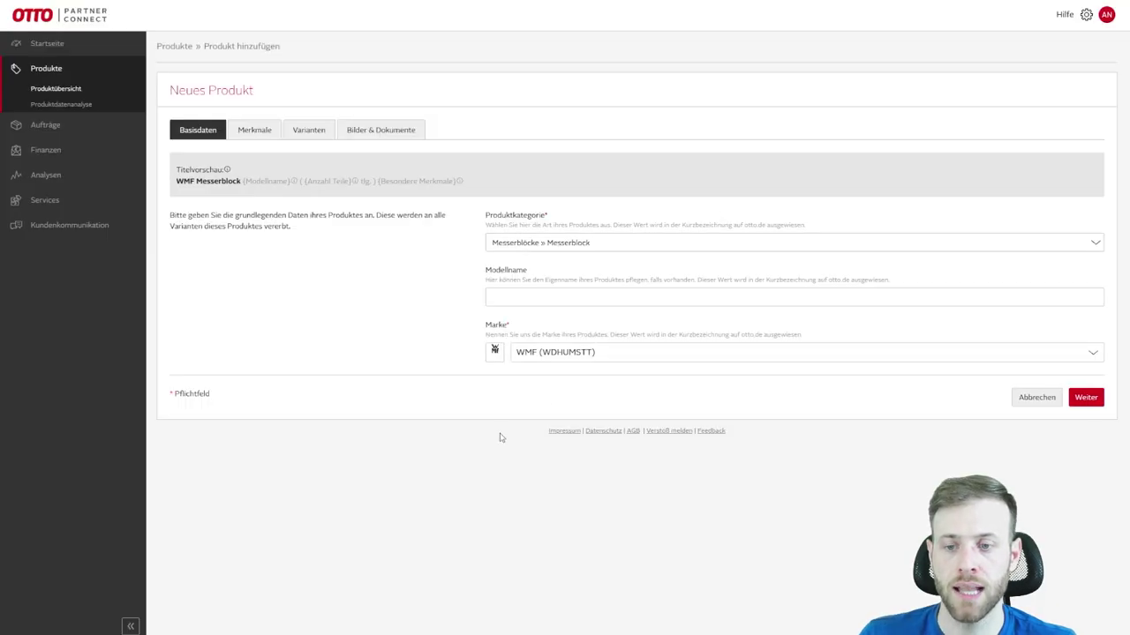
{"action": "left_click_drag", "start_coordinate": [514, 326], "coordinate": [508, 327]}
{"action": "left_click", "coordinate": [509, 328]}
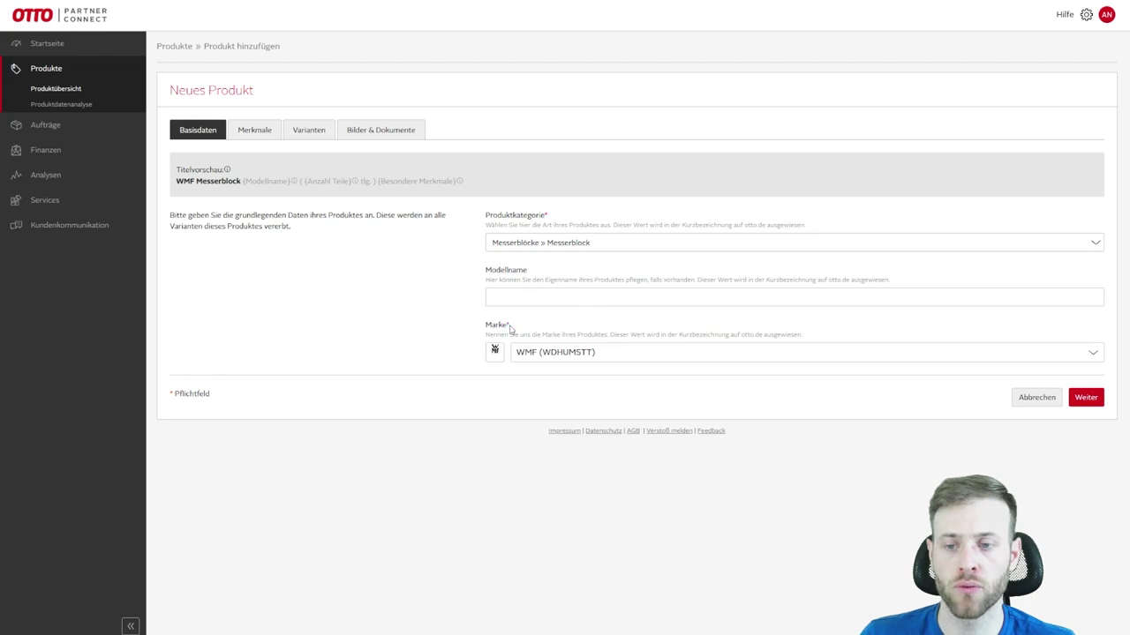
{"action": "double_click", "coordinate": [509, 329]}
{"action": "left_click", "coordinate": [510, 329]}
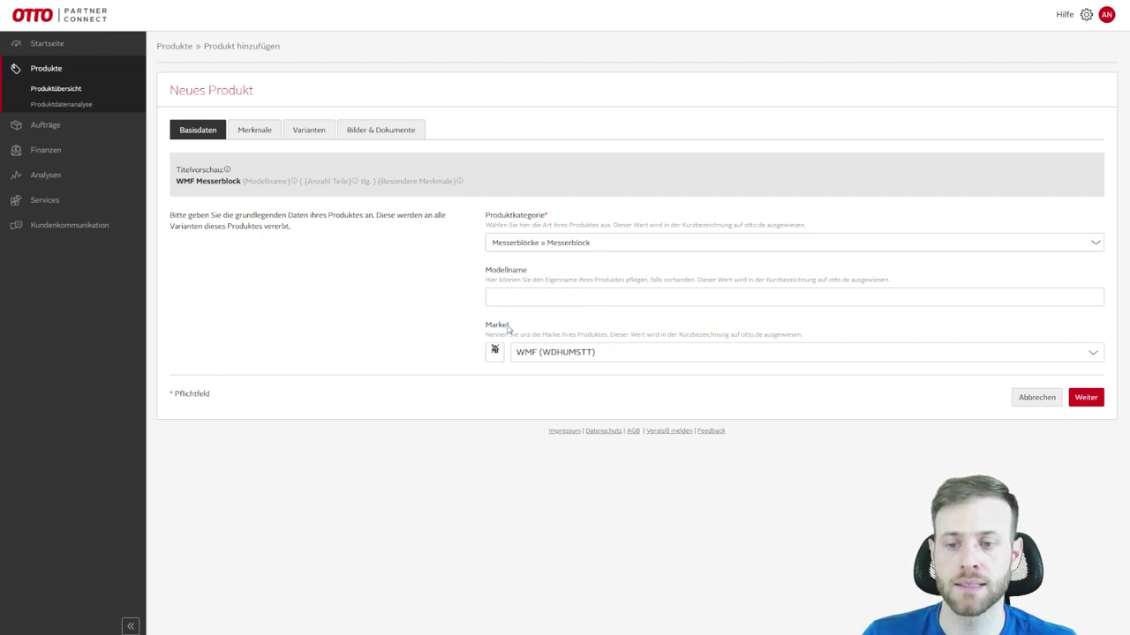
- Continue to the product features (Merkmale) and enlarge the product description text box
{"action": "left_click", "coordinate": [1086, 398]}
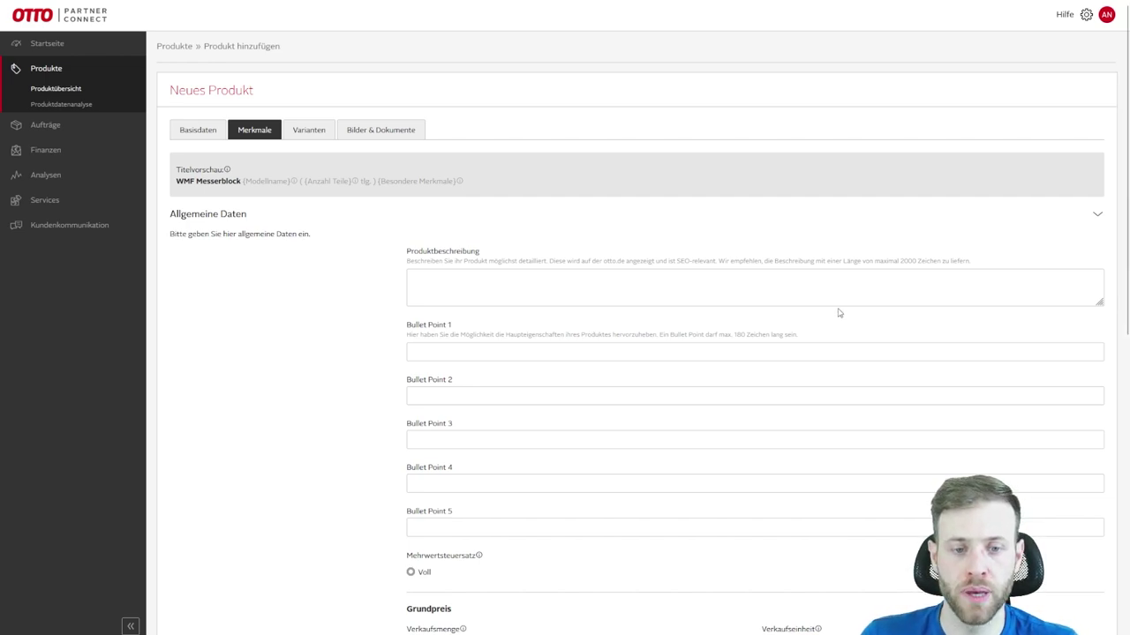
{"action": "scroll", "coordinate": [835, 325], "scroll_direction": "down", "scroll_amount": 2}
{"action": "scroll", "coordinate": [835, 325], "scroll_direction": "down", "scroll_amount": 1}
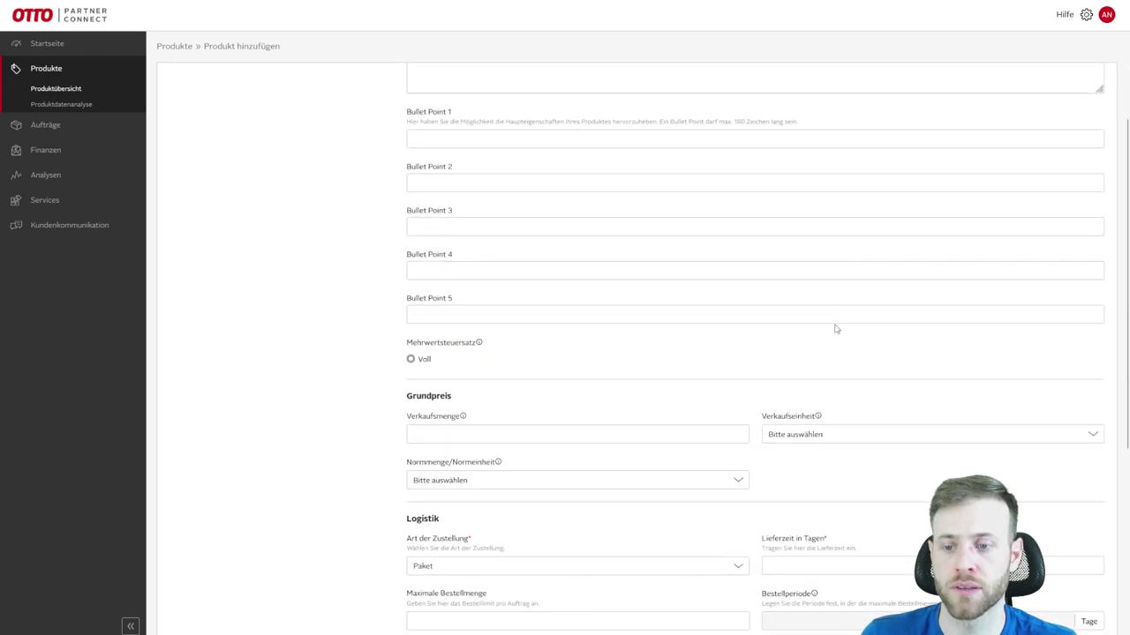
{"action": "scroll", "coordinate": [835, 326], "scroll_direction": "up", "scroll_amount": 1}
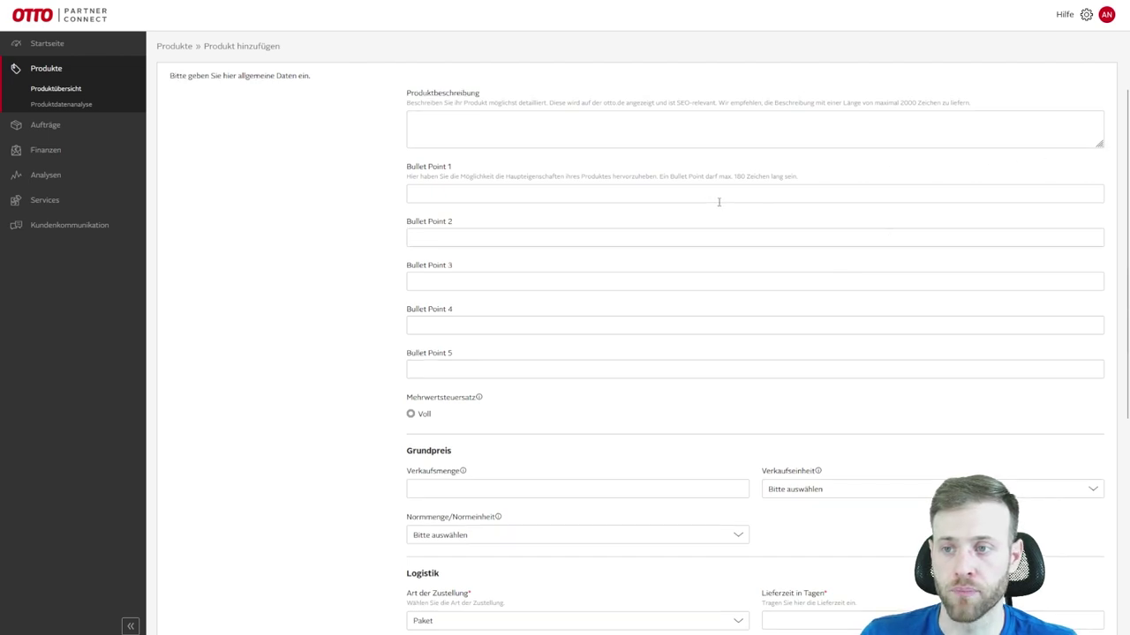
{"action": "scroll", "coordinate": [720, 201], "scroll_direction": "up", "scroll_amount": 2}
{"action": "scroll", "coordinate": [794, 212], "scroll_direction": "down", "scroll_amount": 1}
{"action": "scroll", "coordinate": [797, 220], "scroll_direction": "down", "scroll_amount": 1}
{"action": "left_click", "coordinate": [438, 187]}
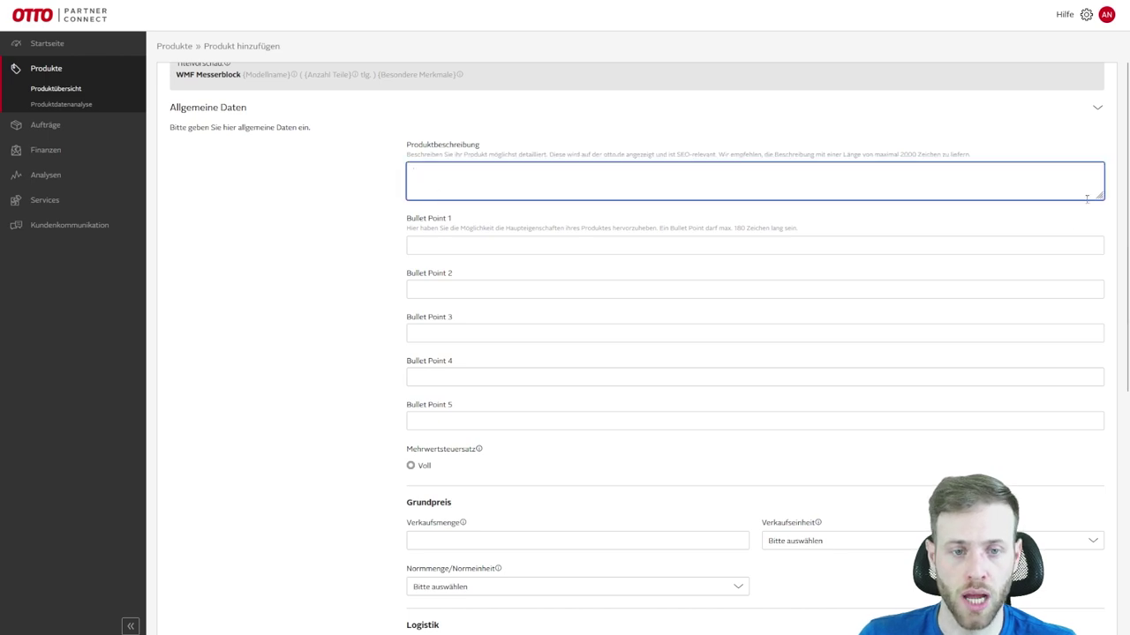
{"action": "left_click_drag", "start_coordinate": [1099, 193], "coordinate": [1092, 336]}
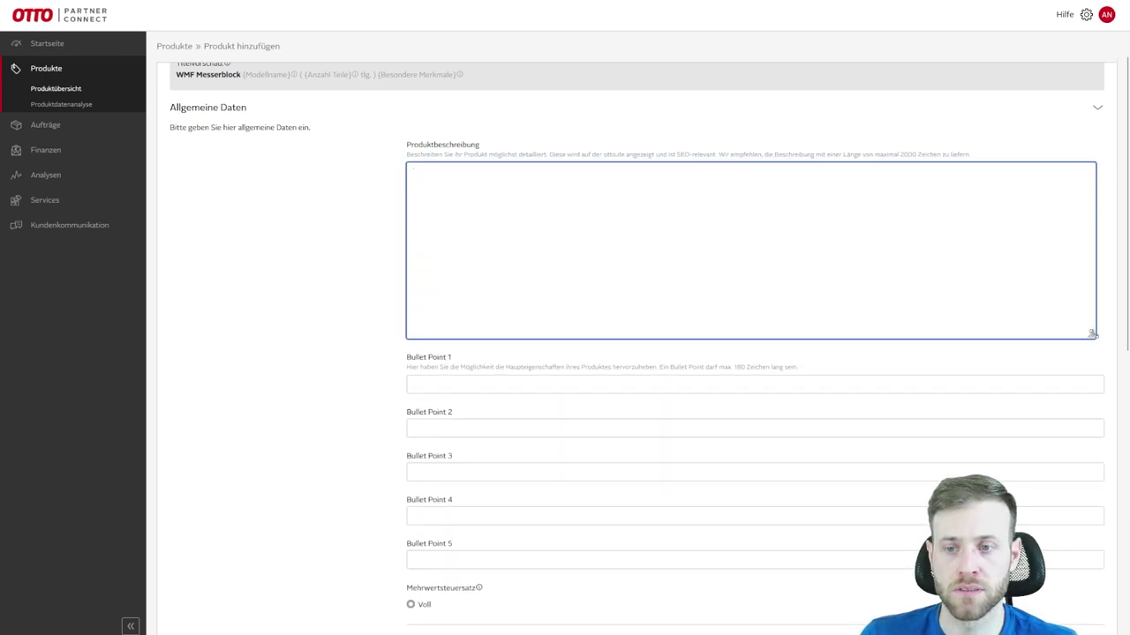
- Go through the description length recommendation and the fields for Bullet Points 1 to 5
{"action": "left_click", "coordinate": [909, 160]}
{"action": "left_click", "coordinate": [909, 167]}
{"action": "scroll", "coordinate": [633, 311], "scroll_direction": "down", "scroll_amount": 2}
{"action": "left_click", "coordinate": [429, 227]}
{"action": "left_click", "coordinate": [434, 267]}
{"action": "left_click", "coordinate": [437, 311]}
{"action": "left_click", "coordinate": [442, 354]}
{"action": "left_click", "coordinate": [445, 399]}
- Fill in the base price data with a sales quantity of 1, sales unit Stück and standard quantity 1 Stück
{"action": "scroll", "coordinate": [390, 357], "scroll_direction": "down", "scroll_amount": 3}
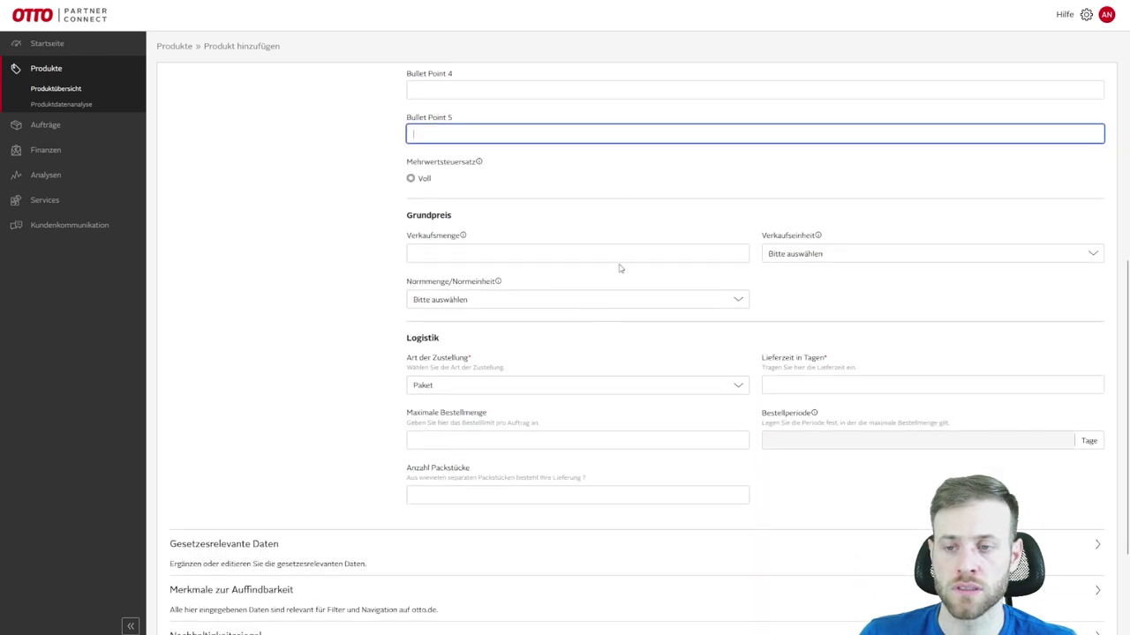
{"action": "scroll", "coordinate": [567, 173], "scroll_direction": "up", "scroll_amount": 1}
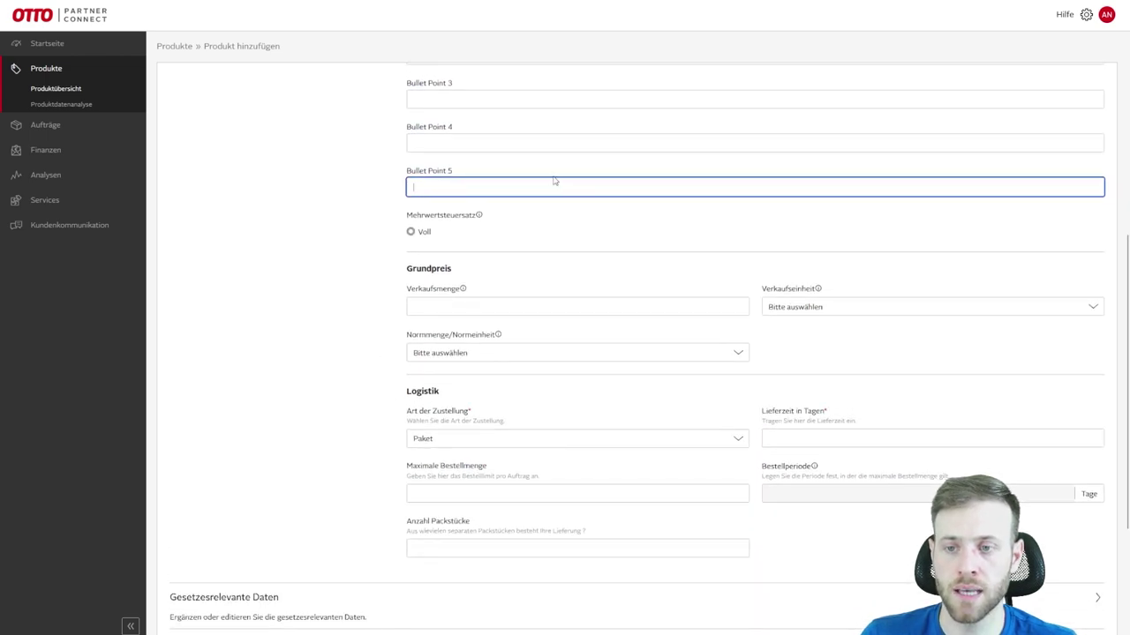
{"action": "left_click", "coordinate": [410, 233]}
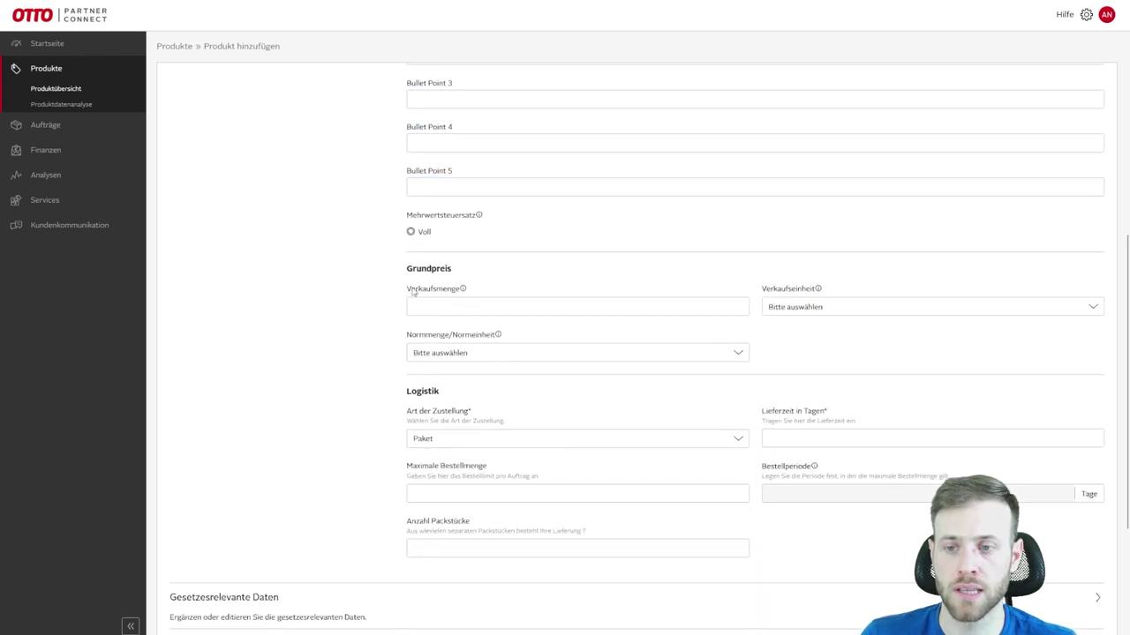
{"action": "left_click", "coordinate": [436, 302]}
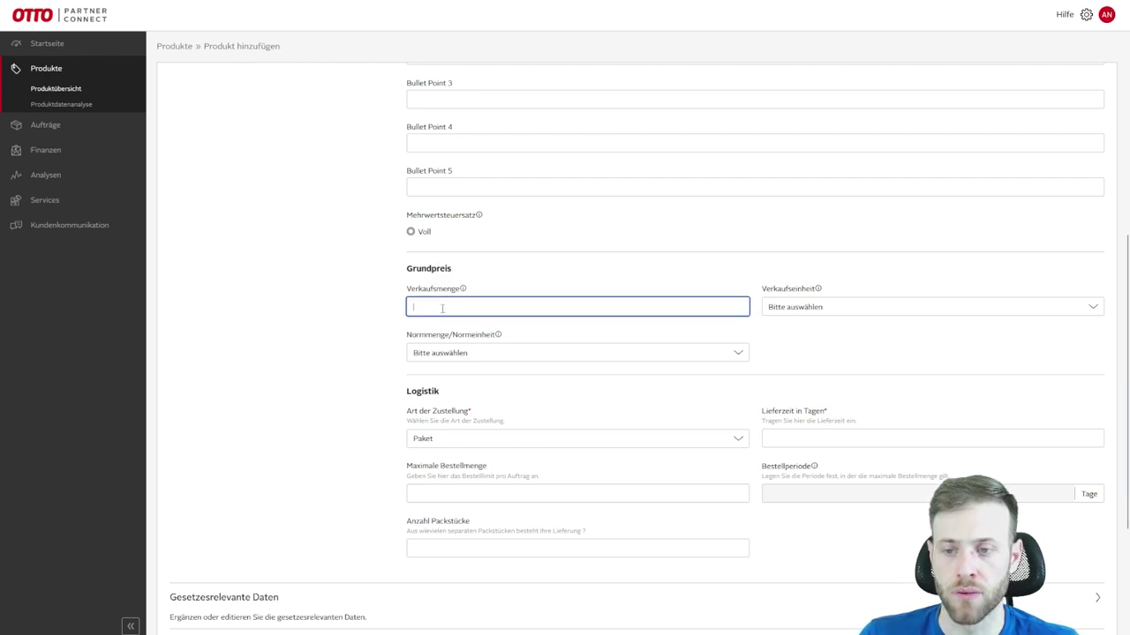
{"action": "type", "text": "1"}
{"action": "left_click_drag", "start_coordinate": [441, 308], "coordinate": [389, 308]}
{"action": "type", "text": "1"}
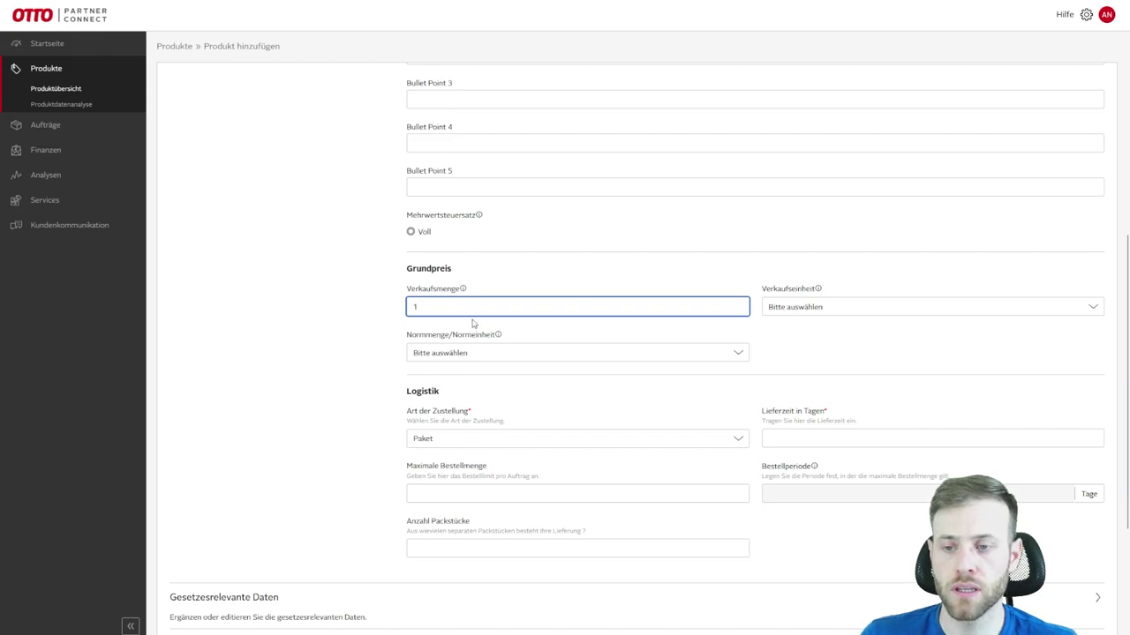
{"action": "left_click", "coordinate": [817, 321]}
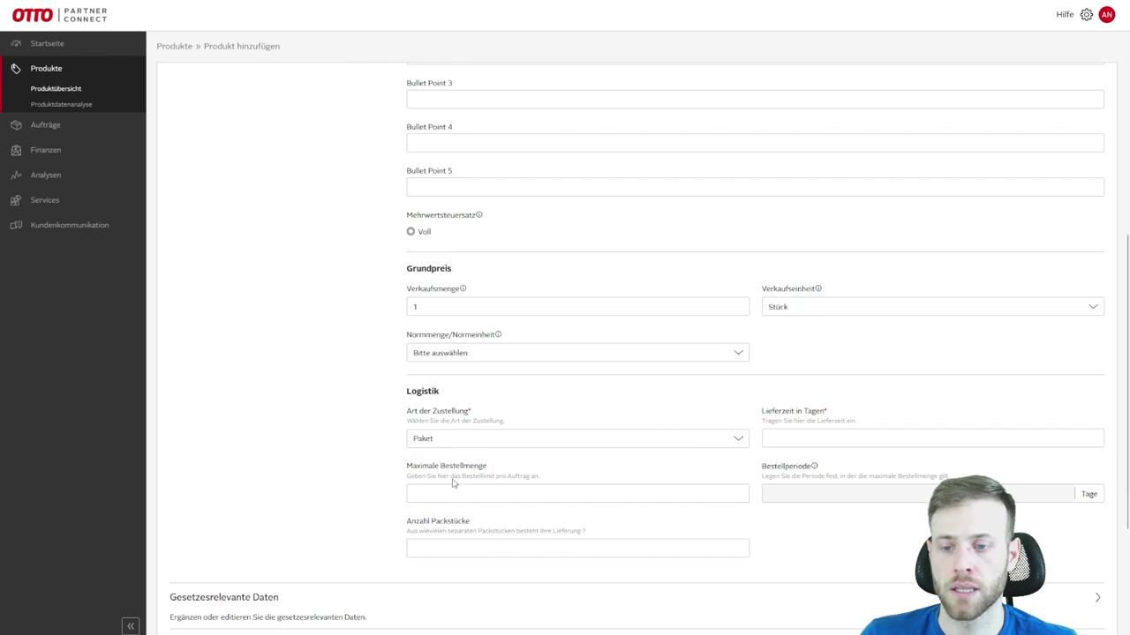
{"action": "scroll", "coordinate": [353, 372], "scroll_direction": "down", "scroll_amount": 2}
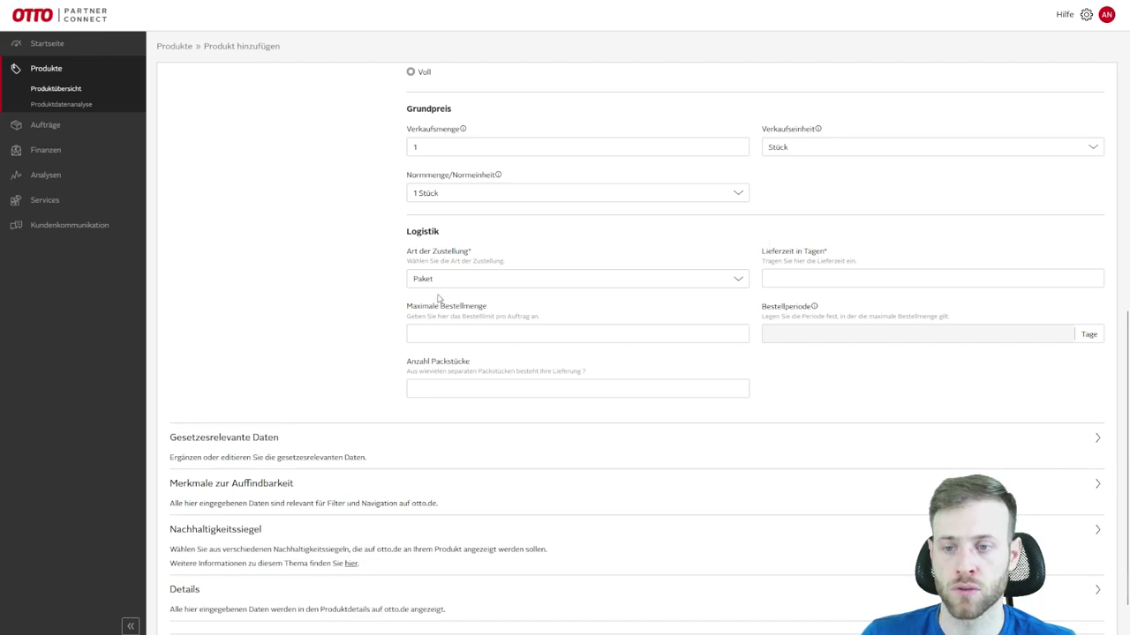
- Set the delivery time in the logistics data to 4 days
{"action": "scroll", "coordinate": [441, 299], "scroll_direction": "down", "scroll_amount": 1}
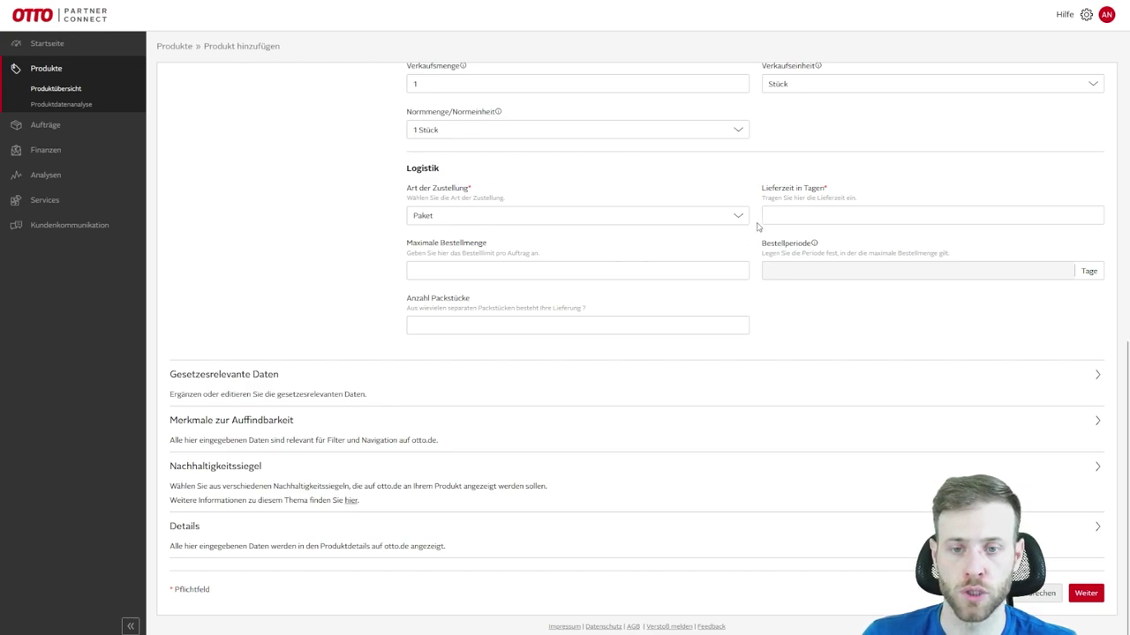
{"action": "left_click", "coordinate": [794, 219]}
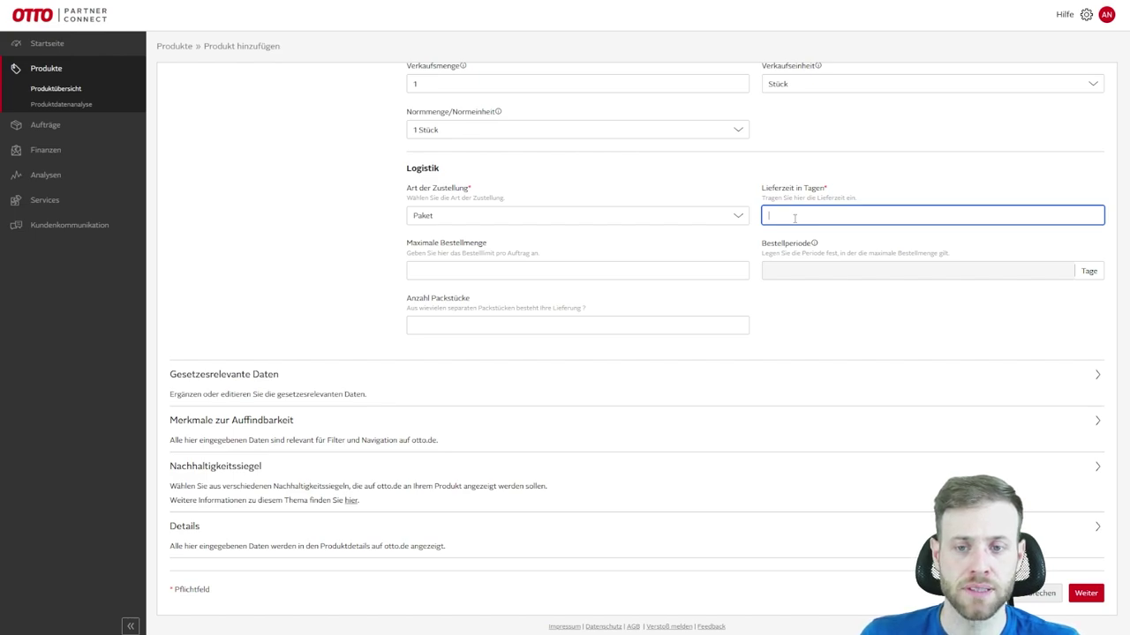
{"action": "type", "text": "3"}
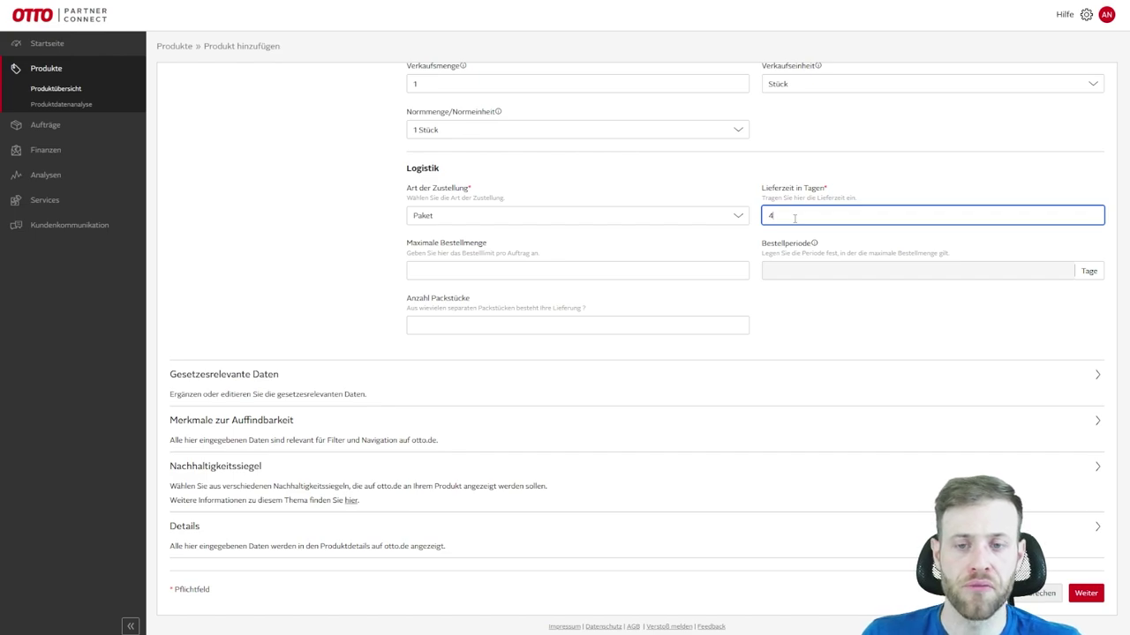
- Go through the logistics fields for delivery time, maximum order quantity and number of packages
{"action": "double_click", "coordinate": [768, 215]}
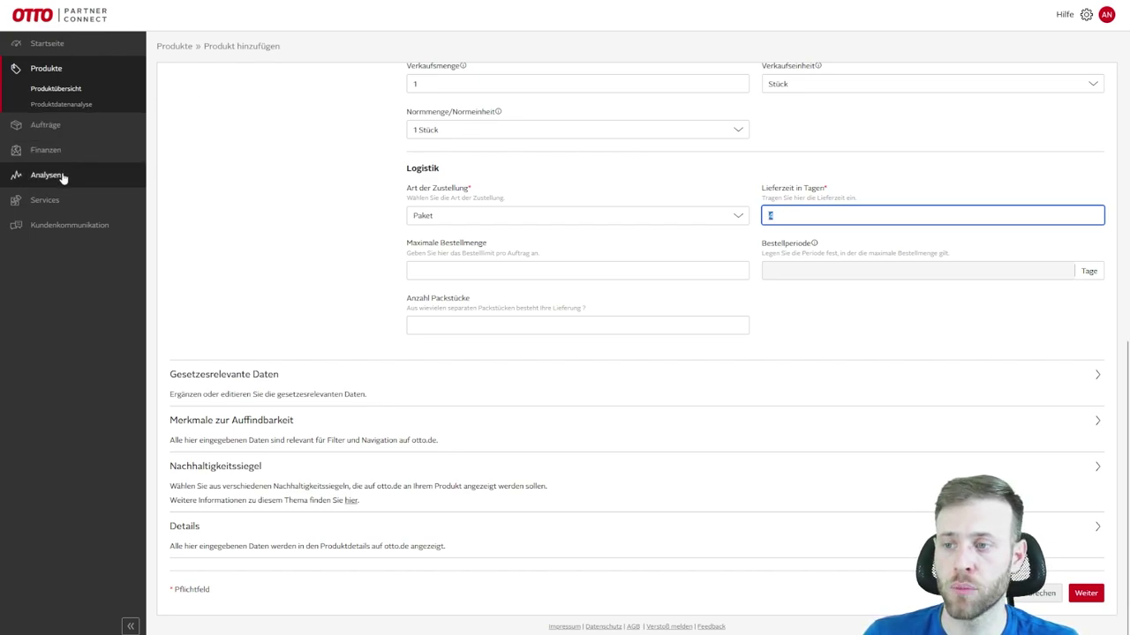
{"action": "left_click", "coordinate": [759, 240]}
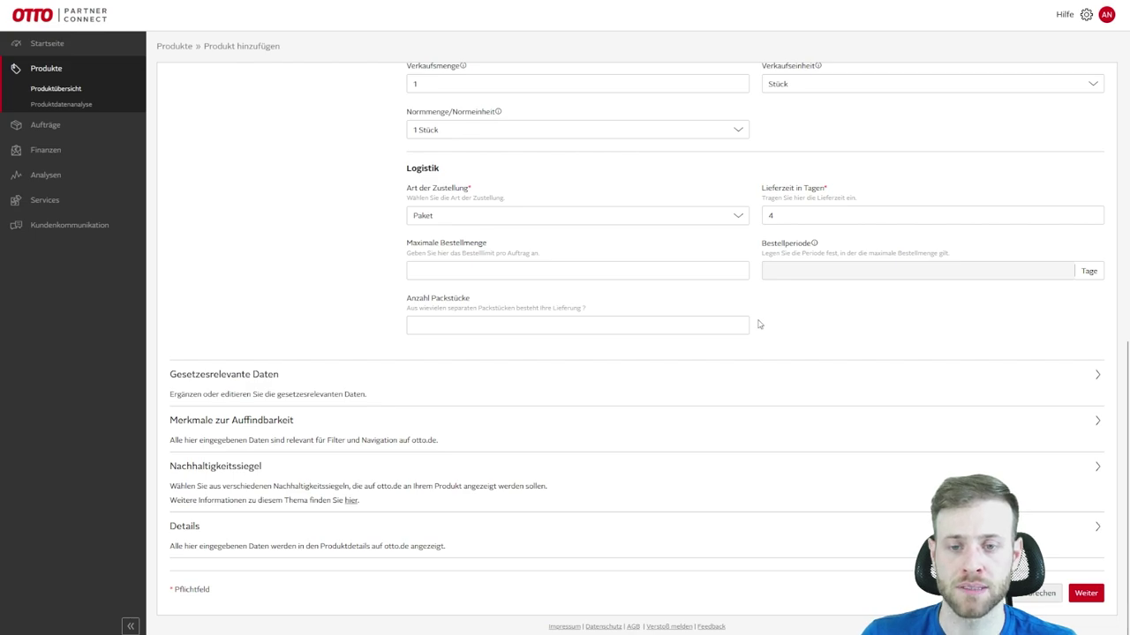
{"action": "left_click", "coordinate": [428, 267]}
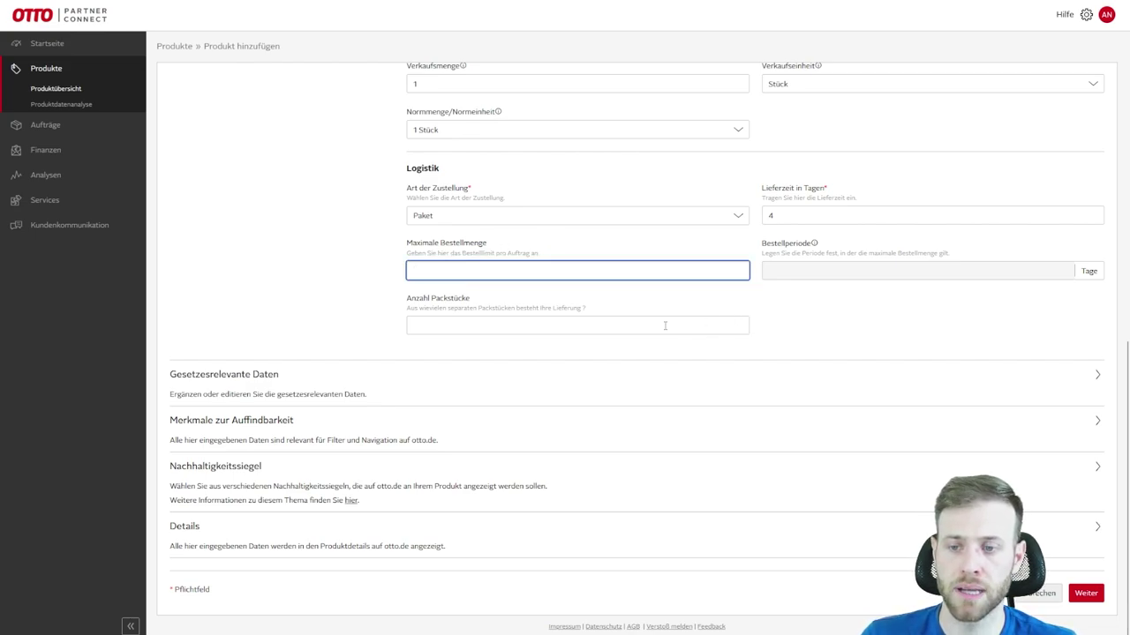
{"action": "left_click", "coordinate": [479, 325]}
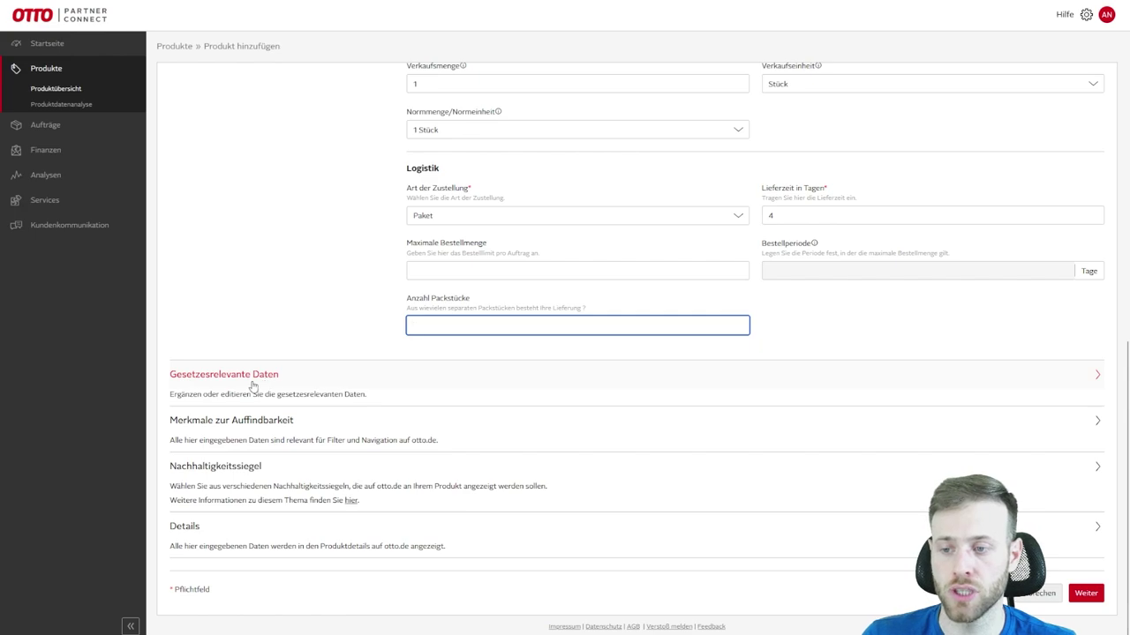
- Expand the Merkmale zur Auffindbarkeit and Gesetzesrelevante Daten sections and check which entries they offer
{"action": "left_click", "coordinate": [188, 432]}
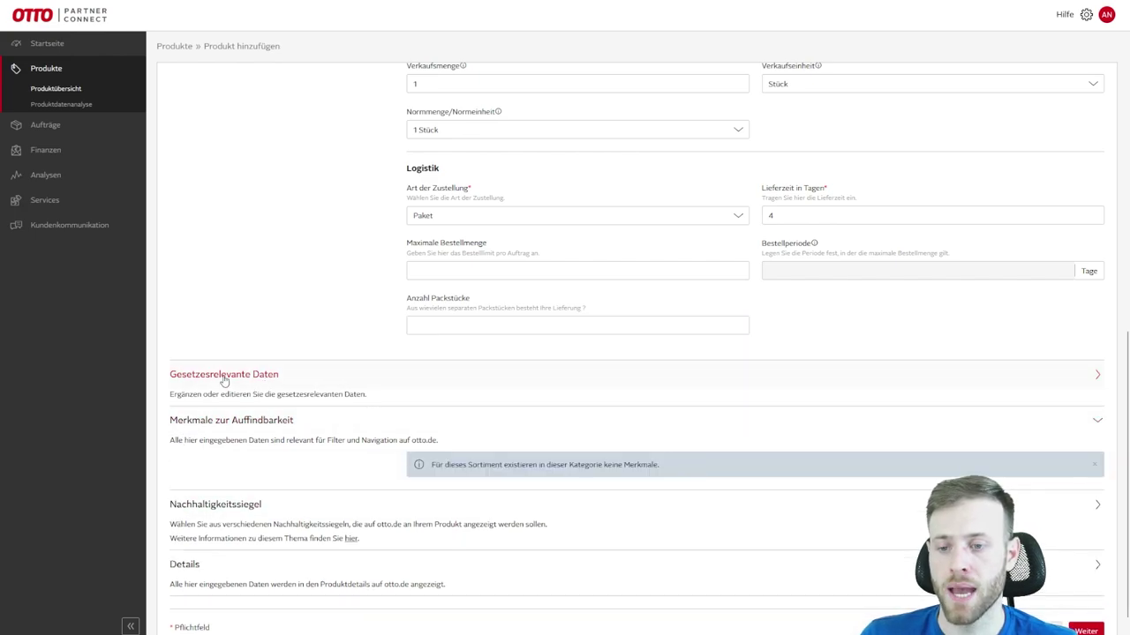
{"action": "left_click", "coordinate": [221, 378]}
{"action": "scroll", "coordinate": [255, 430], "scroll_direction": "down", "scroll_amount": 2}
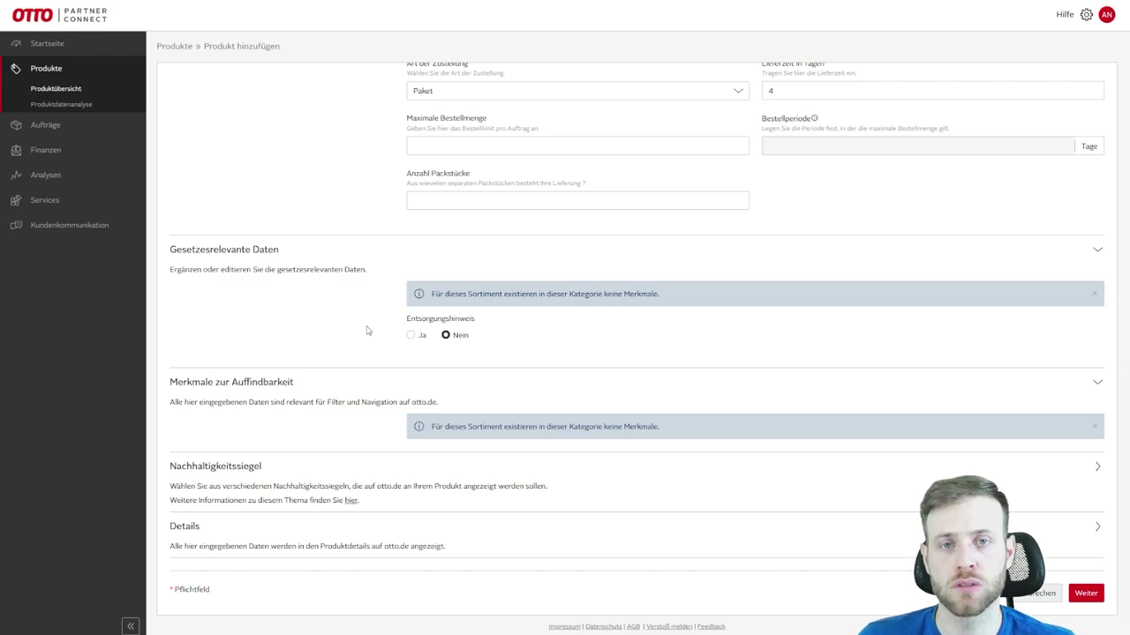
- Expand the Nachhaltigkeitssiegel section and look through the whole list of selectable sustainability labels
{"action": "left_click", "coordinate": [212, 468]}
{"action": "scroll", "coordinate": [234, 459], "scroll_direction": "down", "scroll_amount": 4}
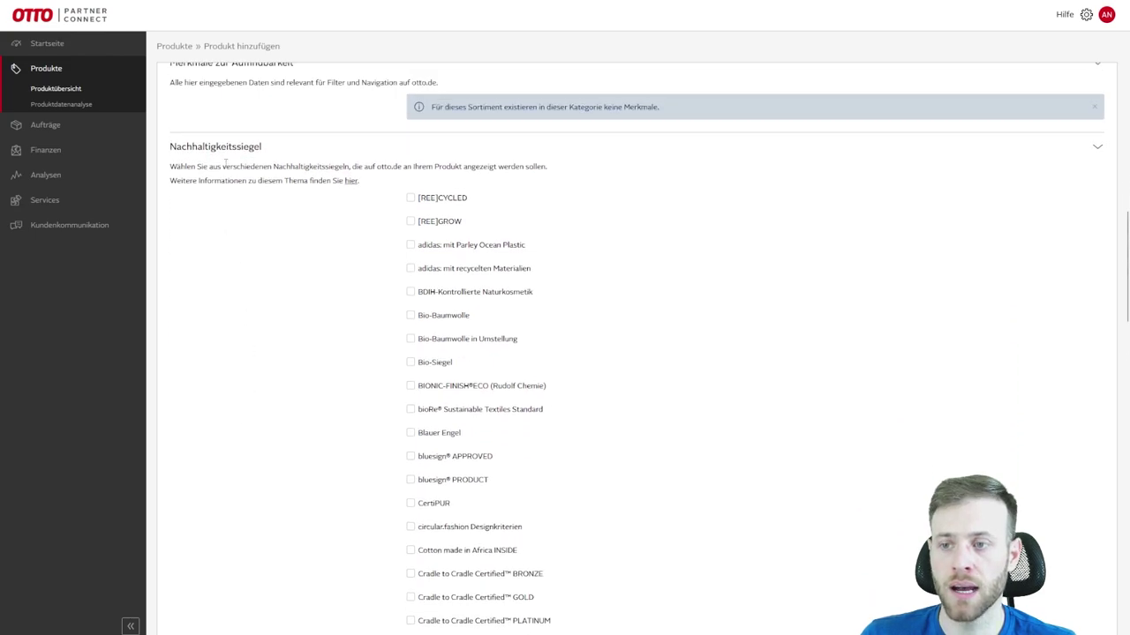
{"action": "scroll", "coordinate": [457, 285], "scroll_direction": "down", "scroll_amount": 4}
{"action": "scroll", "coordinate": [309, 281], "scroll_direction": "up", "scroll_amount": 3}
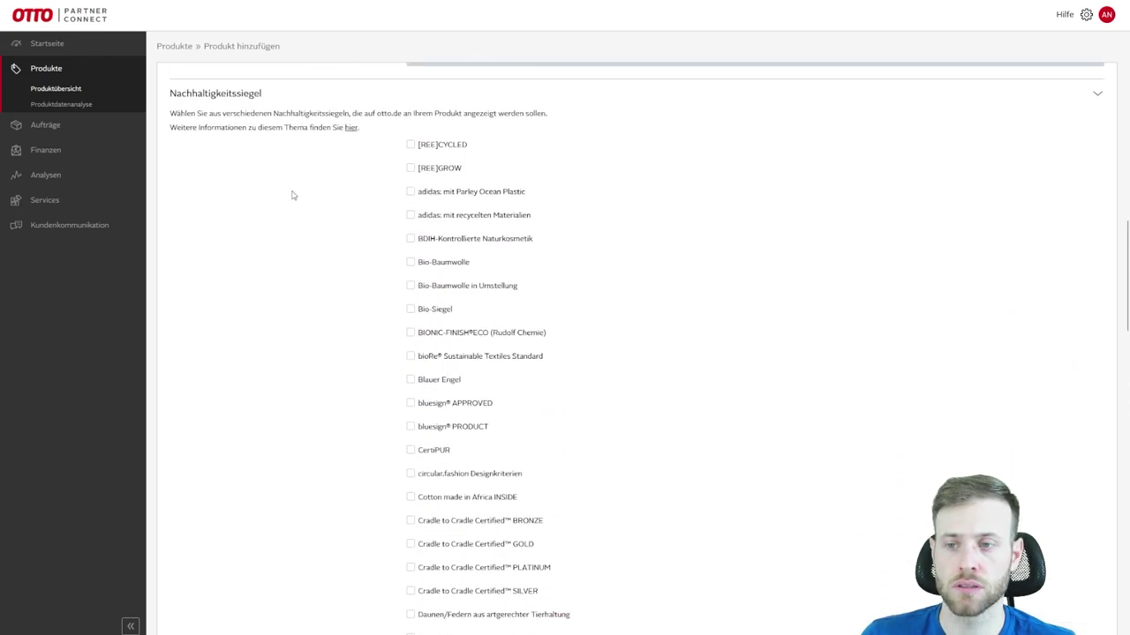
{"action": "scroll", "coordinate": [273, 208], "scroll_direction": "up", "scroll_amount": 1}
{"action": "left_click", "coordinate": [244, 156]}
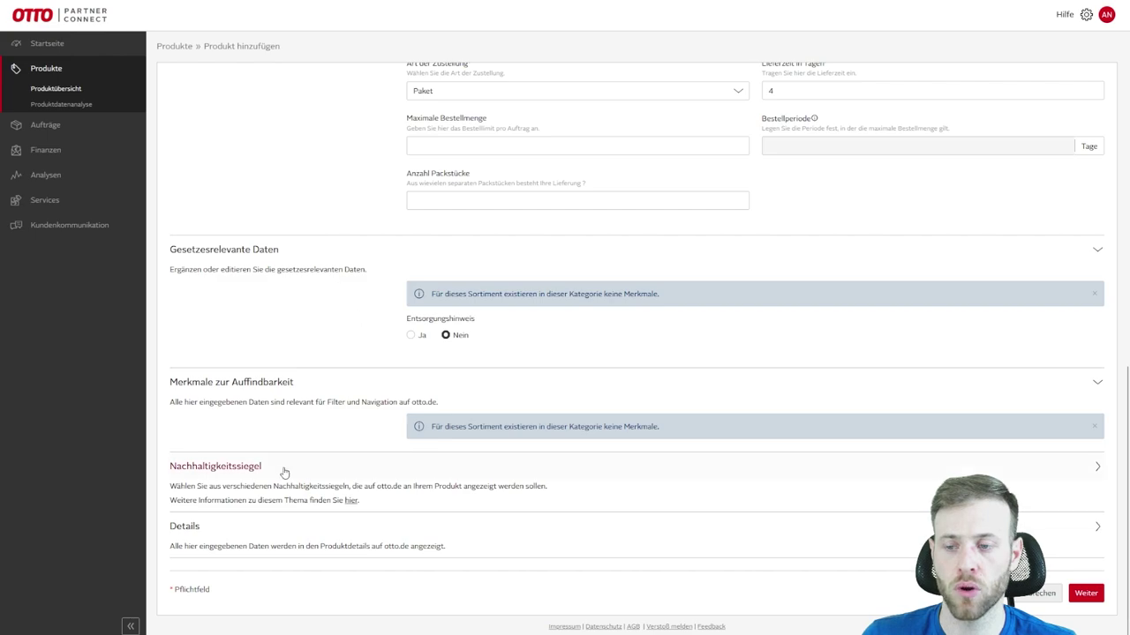
{"action": "left_click", "coordinate": [233, 467]}
{"action": "scroll", "coordinate": [445, 450], "scroll_direction": "down", "scroll_amount": 4}
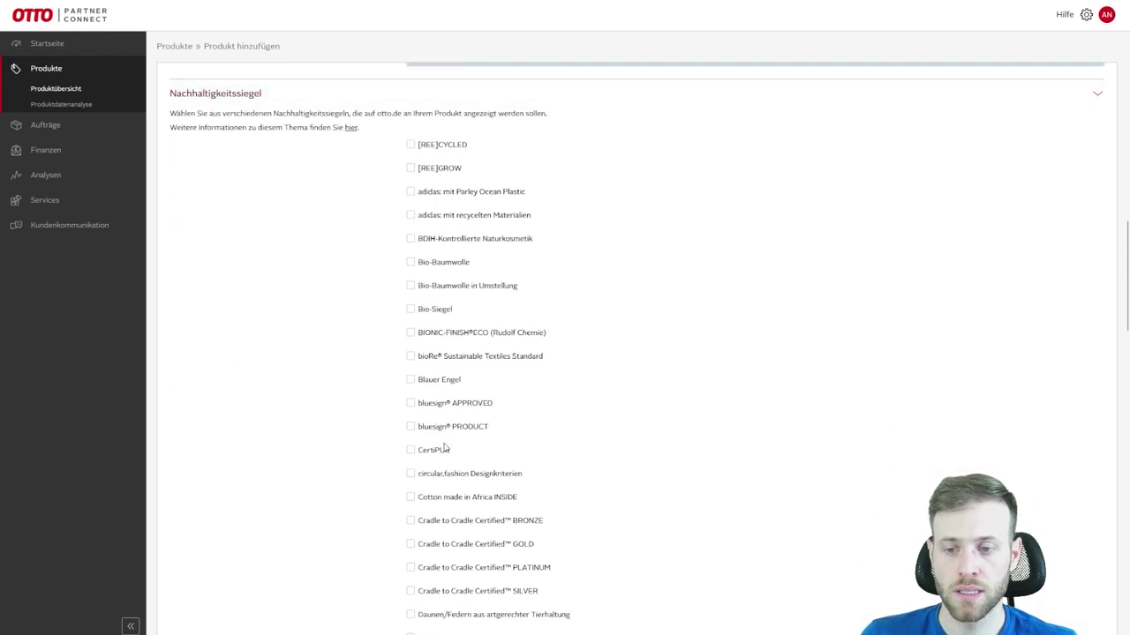
{"action": "scroll", "coordinate": [446, 451], "scroll_direction": "down", "scroll_amount": 2}
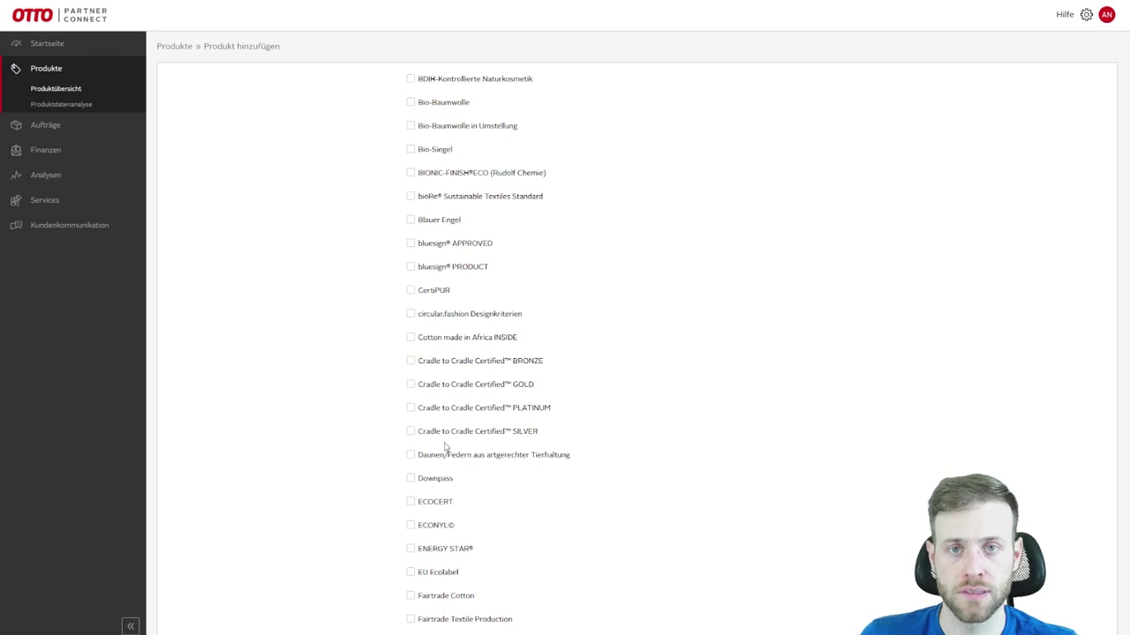
{"action": "scroll", "coordinate": [445, 448], "scroll_direction": "down", "scroll_amount": 9}
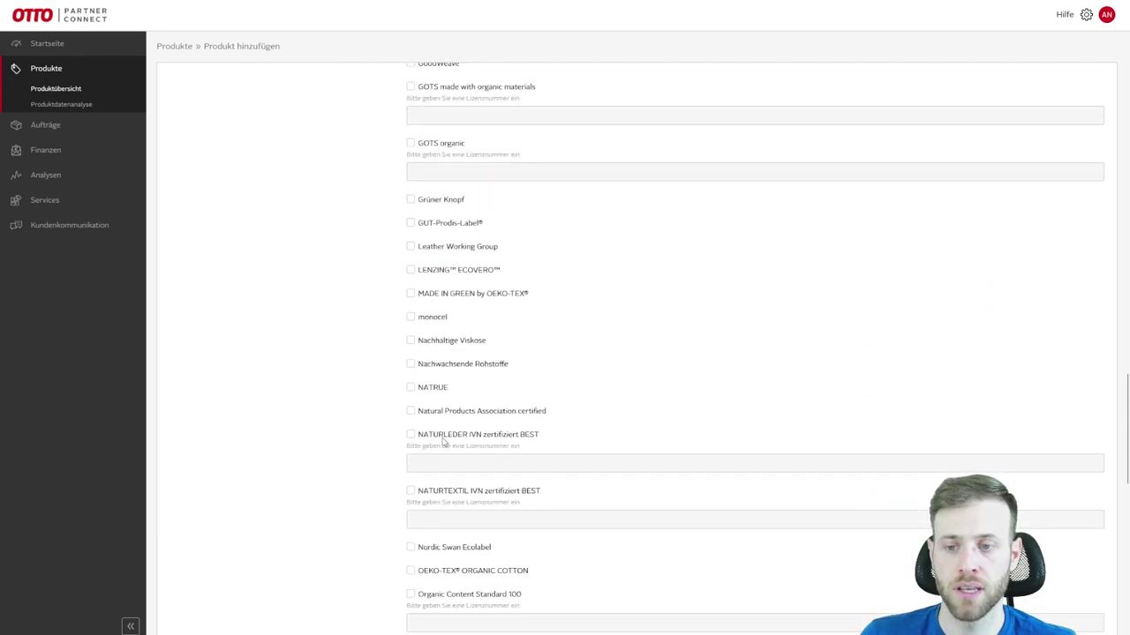
{"action": "scroll", "coordinate": [317, 496], "scroll_direction": "down", "scroll_amount": 10}
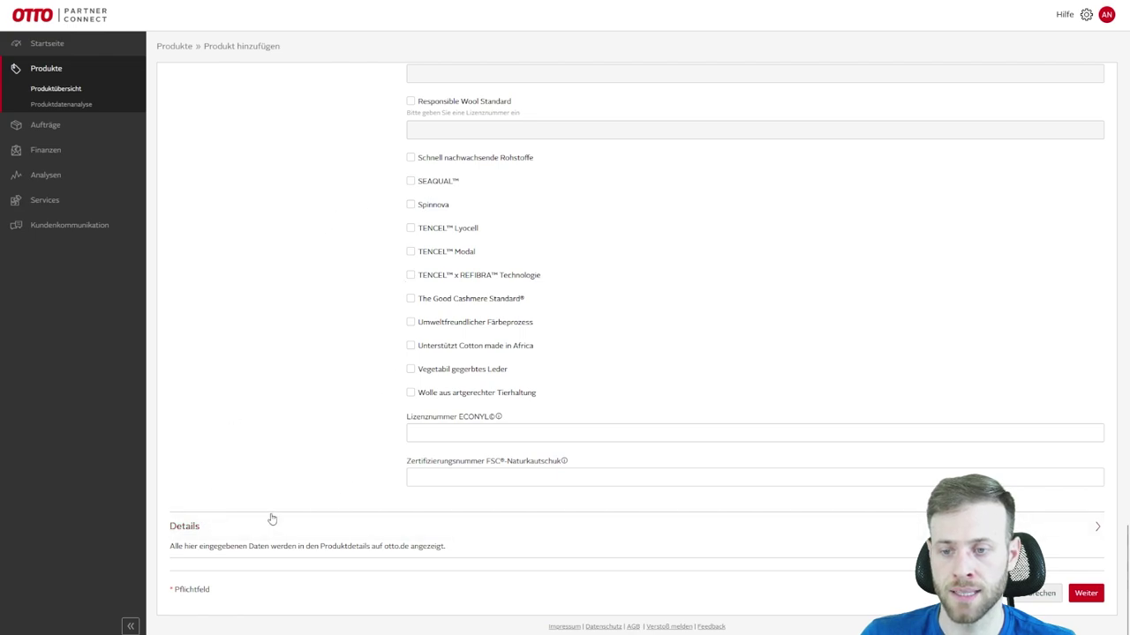
- Expand the Details section and look through its product detail fields for the knife block
{"action": "left_click", "coordinate": [201, 532]}
{"action": "scroll", "coordinate": [209, 497], "scroll_direction": "down", "scroll_amount": 4}
{"action": "scroll", "coordinate": [533, 352], "scroll_direction": "down", "scroll_amount": 2}
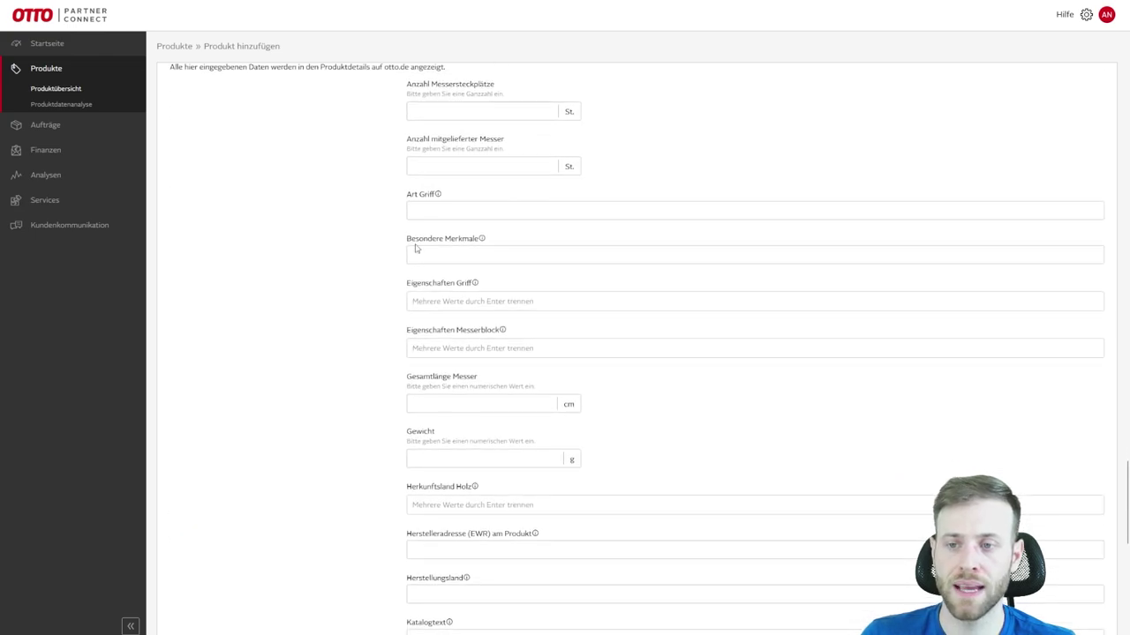
{"action": "scroll", "coordinate": [533, 352], "scroll_direction": "down", "scroll_amount": 7}
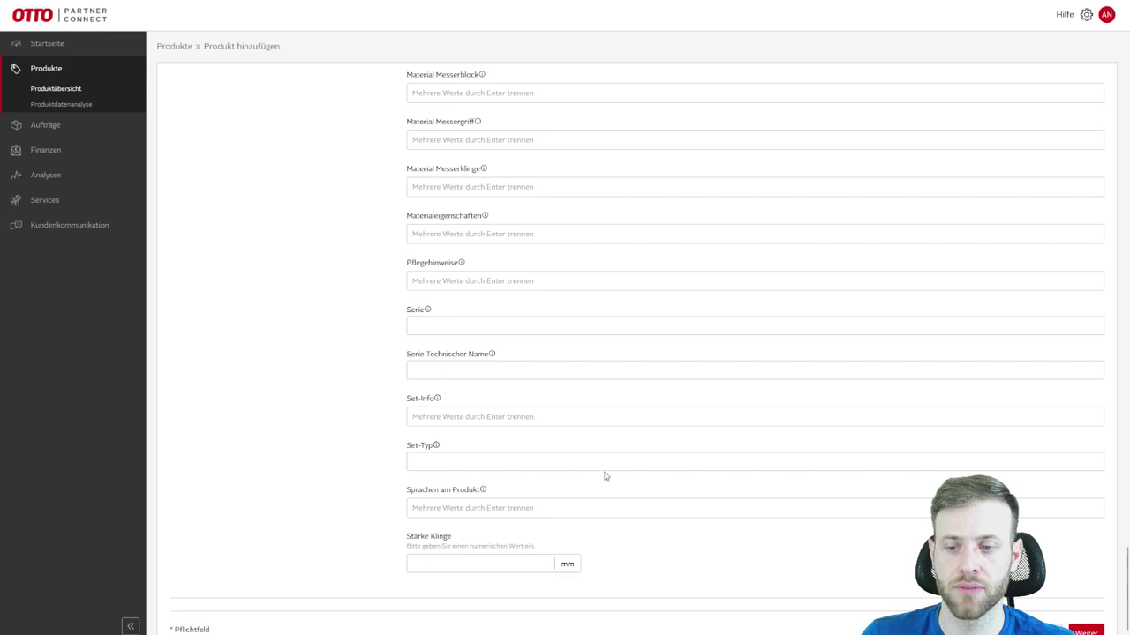
{"action": "scroll", "coordinate": [605, 476], "scroll_direction": "up", "scroll_amount": 5}
{"action": "scroll", "coordinate": [606, 477], "scroll_direction": "up", "scroll_amount": 5}
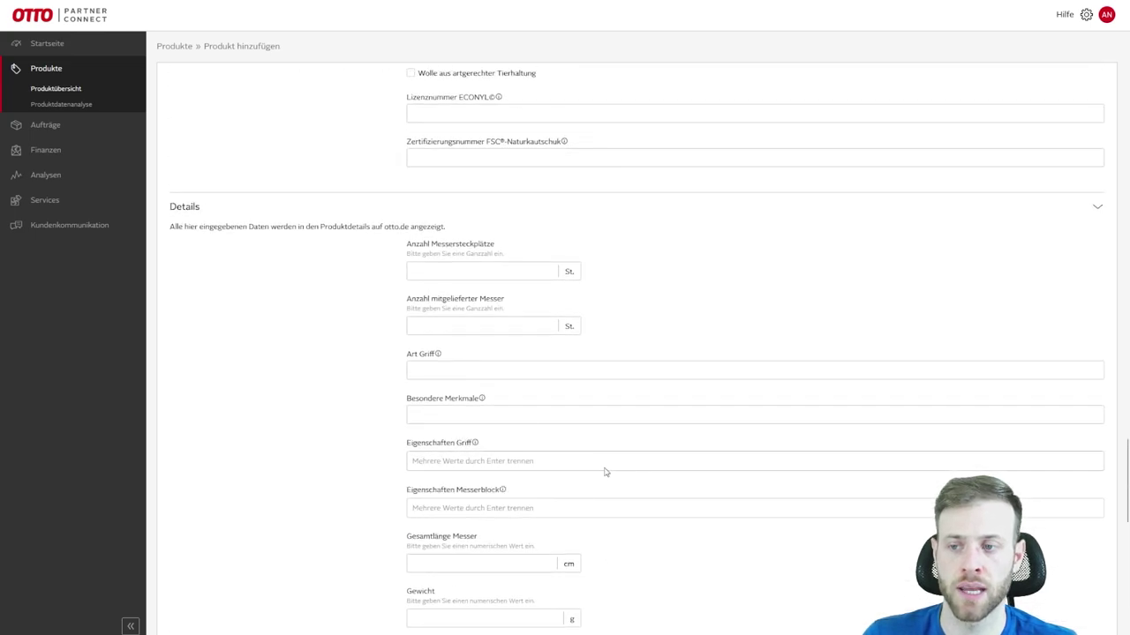
{"action": "scroll", "coordinate": [236, 218], "scroll_direction": "up", "scroll_amount": 20}
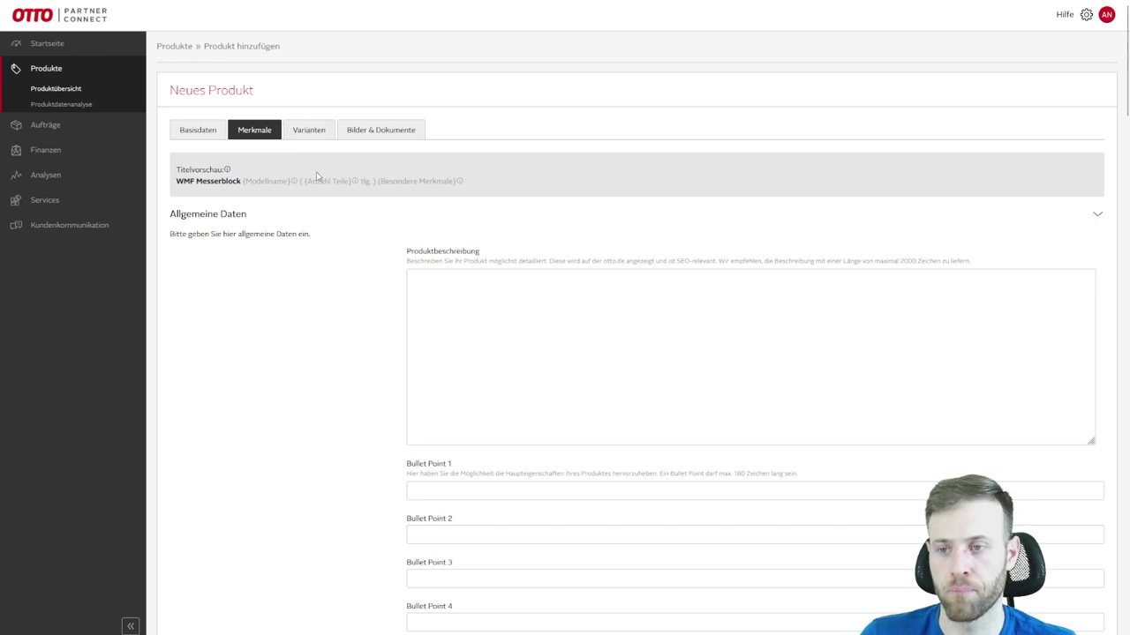
- Switch to the product variants (Varianten) and enter Messerblock1 as the Produktreferenz
{"action": "left_click", "coordinate": [311, 132]}
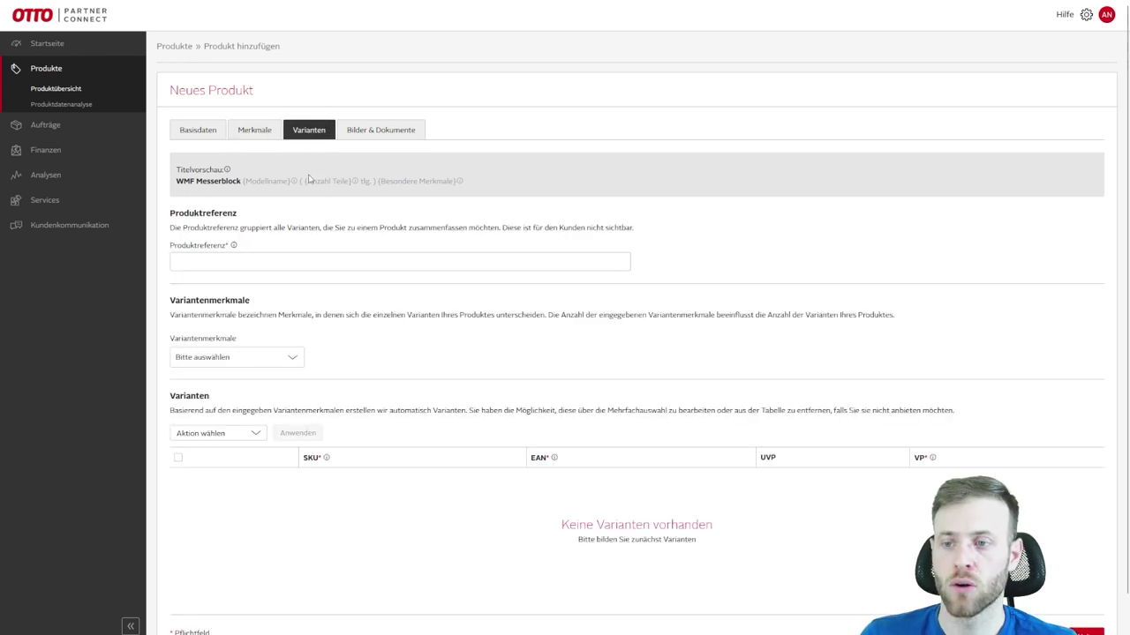
{"action": "left_click", "coordinate": [200, 263]}
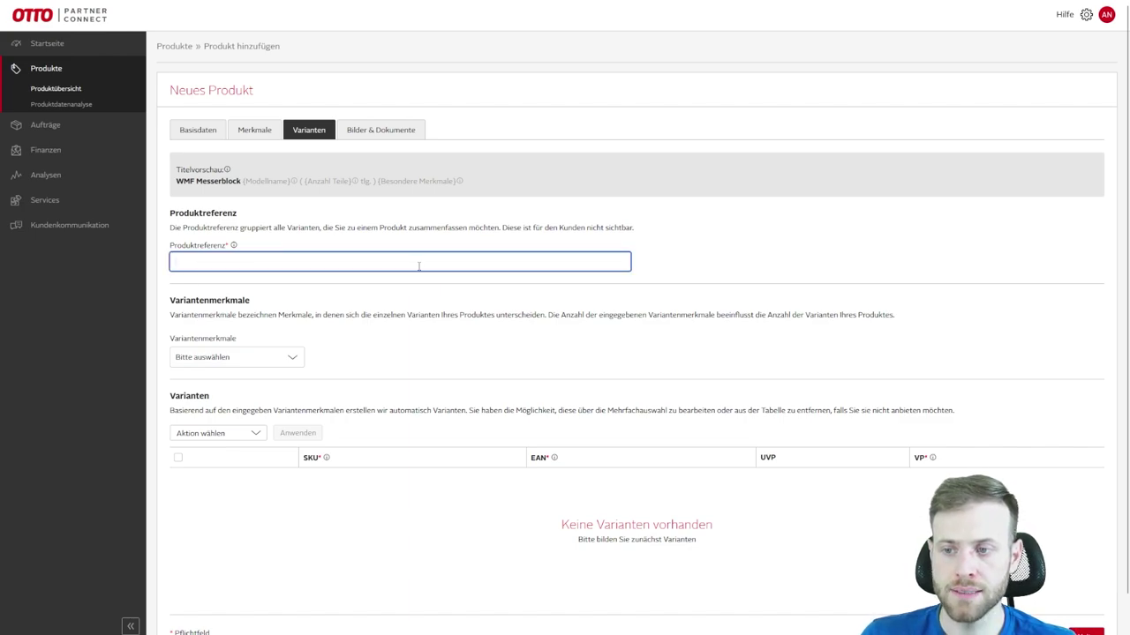
{"action": "type", "text": "Messer"}
{"action": "key", "text": "BackSpace"}
{"action": "key", "text": "BackSpace"}
{"action": "key", "text": "BackSpace"}
{"action": "type", "text": "Messerblock"}
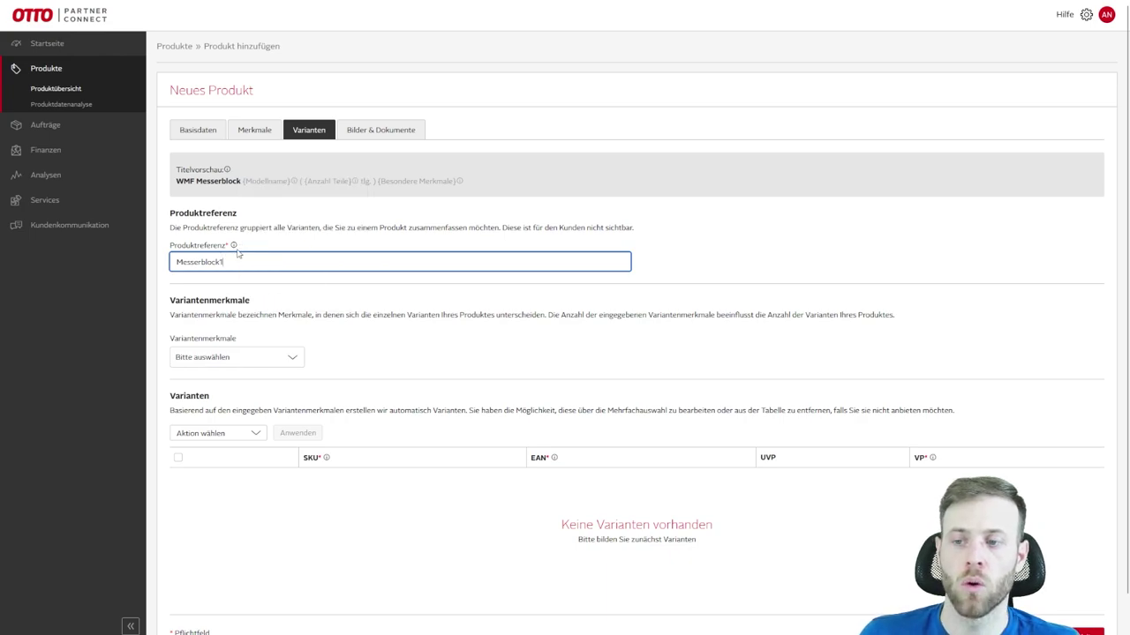
{"action": "mouse_move", "coordinate": [234, 248]}
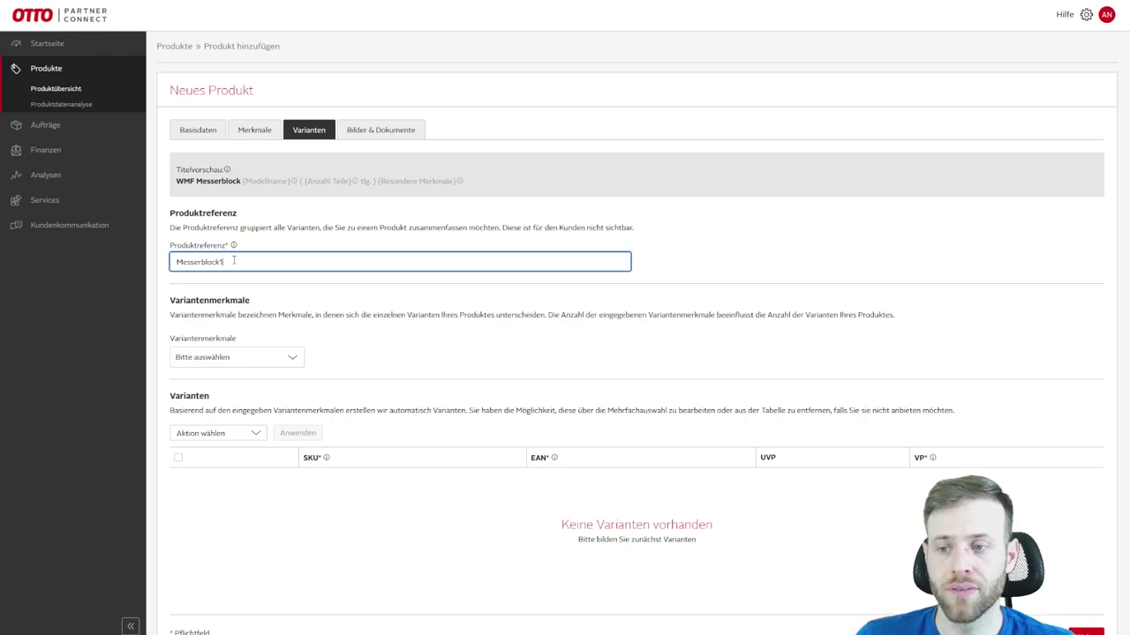
{"action": "left_click", "coordinate": [300, 309]}
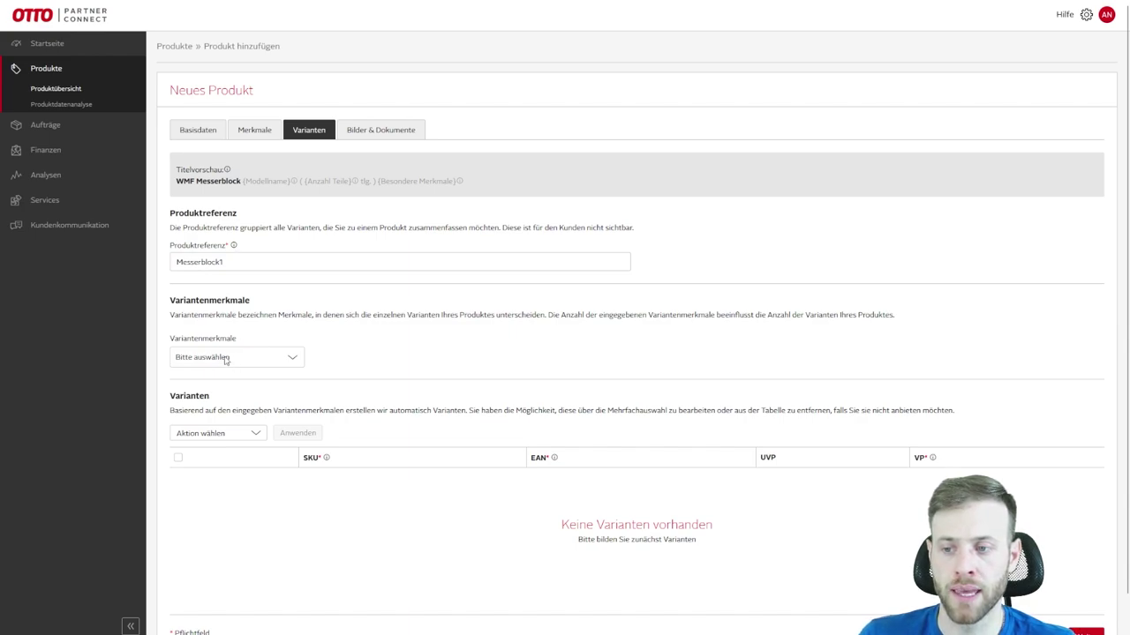
- Look through the available variant features and choose Anzahl Teile as the Variantenmerkmal
{"action": "left_click", "coordinate": [226, 360]}
{"action": "scroll", "coordinate": [227, 457], "scroll_direction": "down", "scroll_amount": 1}
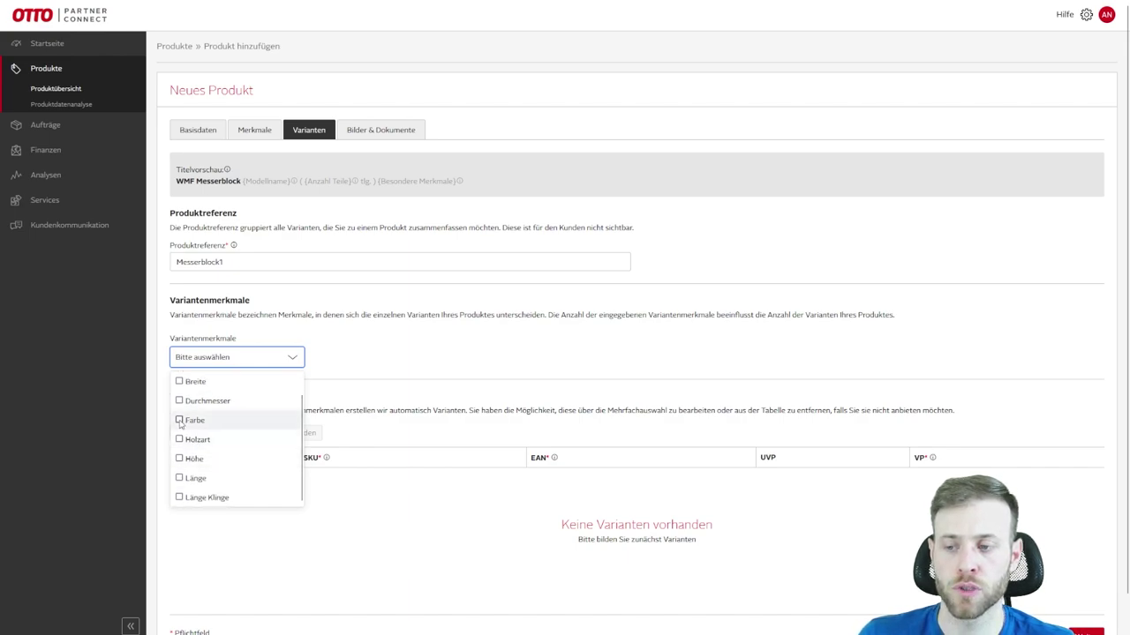
{"action": "scroll", "coordinate": [180, 437], "scroll_direction": "up", "scroll_amount": 1}
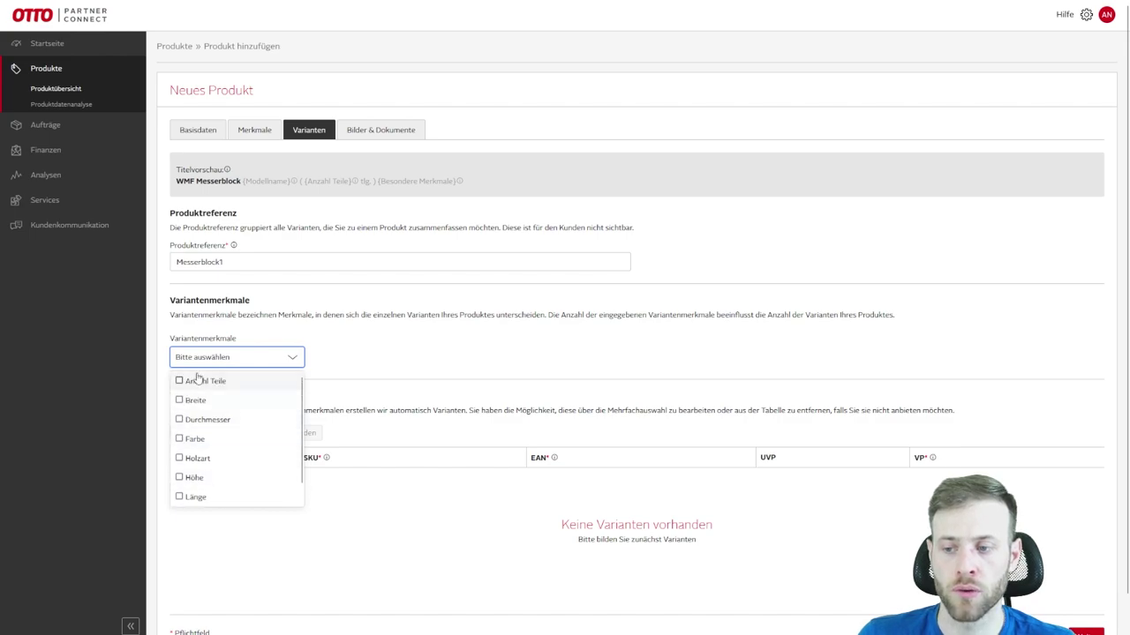
{"action": "scroll", "coordinate": [197, 436], "scroll_direction": "down", "scroll_amount": 1}
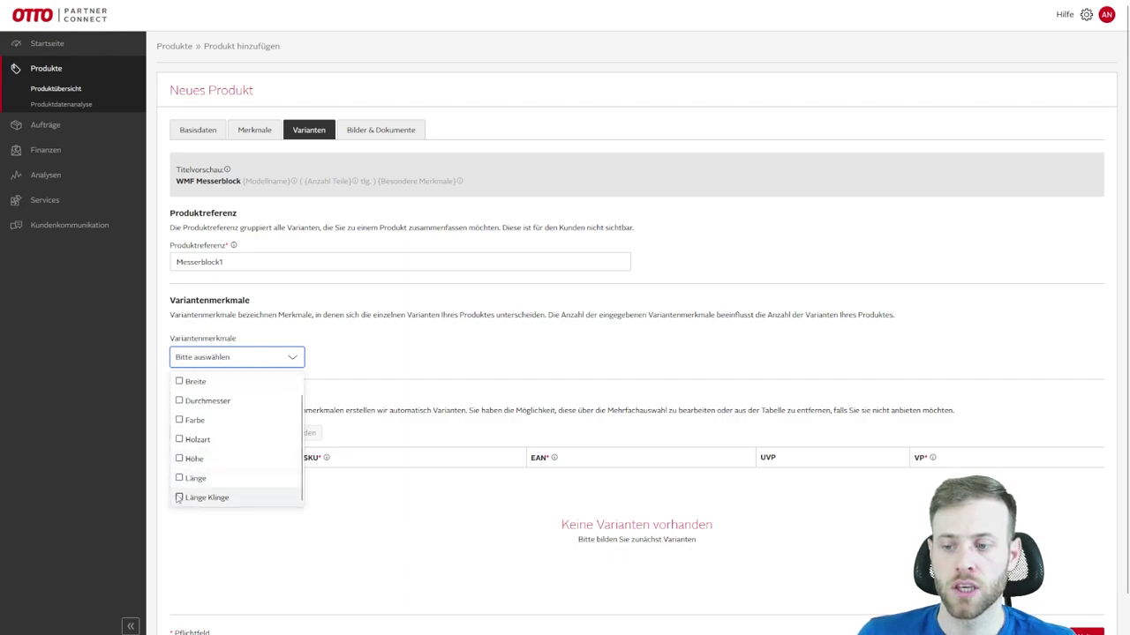
{"action": "scroll", "coordinate": [178, 468], "scroll_direction": "up", "scroll_amount": 1}
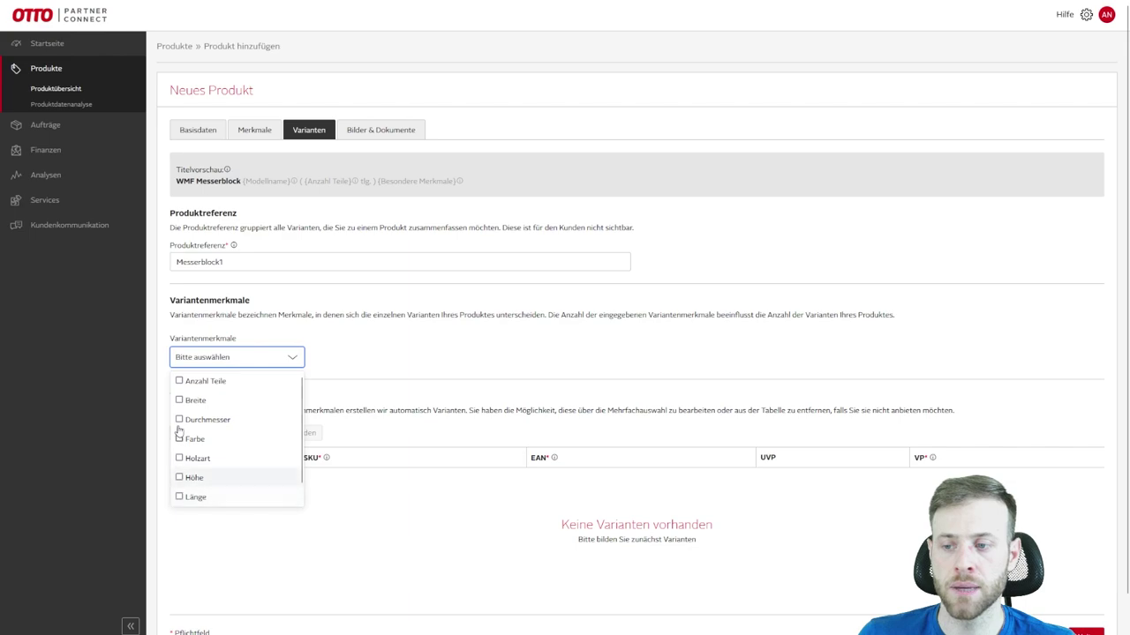
{"action": "left_click", "coordinate": [179, 381]}
{"action": "left_click", "coordinate": [414, 377]}
- Add the values 7 and 12 to Anzahl Teile and check the two resulting variant rows
{"action": "left_click", "coordinate": [237, 406]}
{"action": "type", "text": "7"}
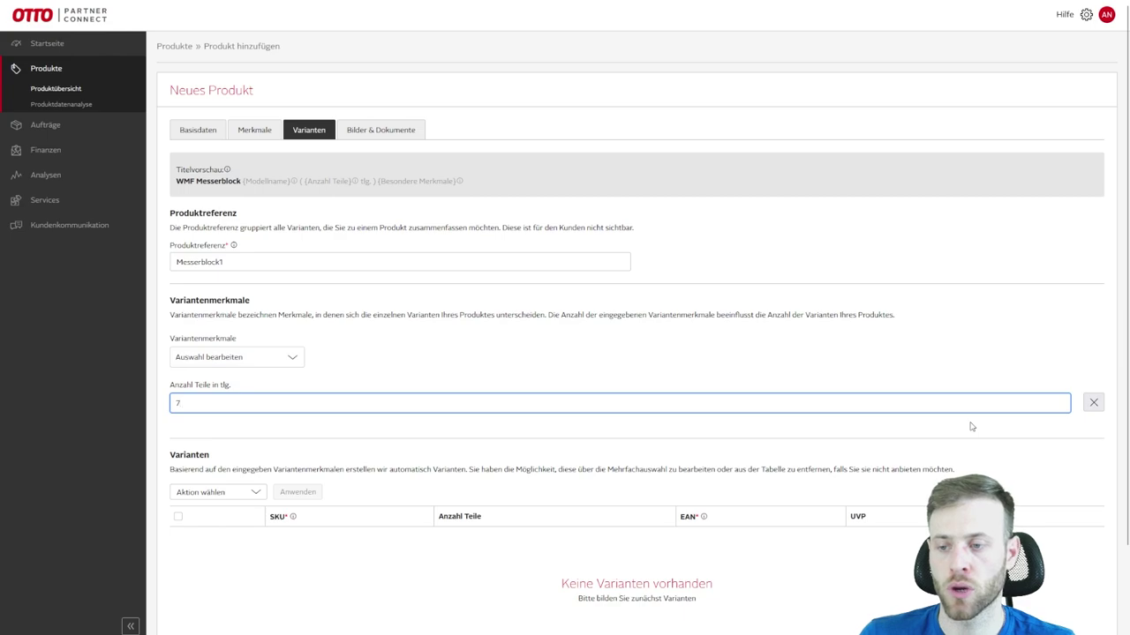
{"action": "key", "text": "Return"}
{"action": "left_click", "coordinate": [309, 408]}
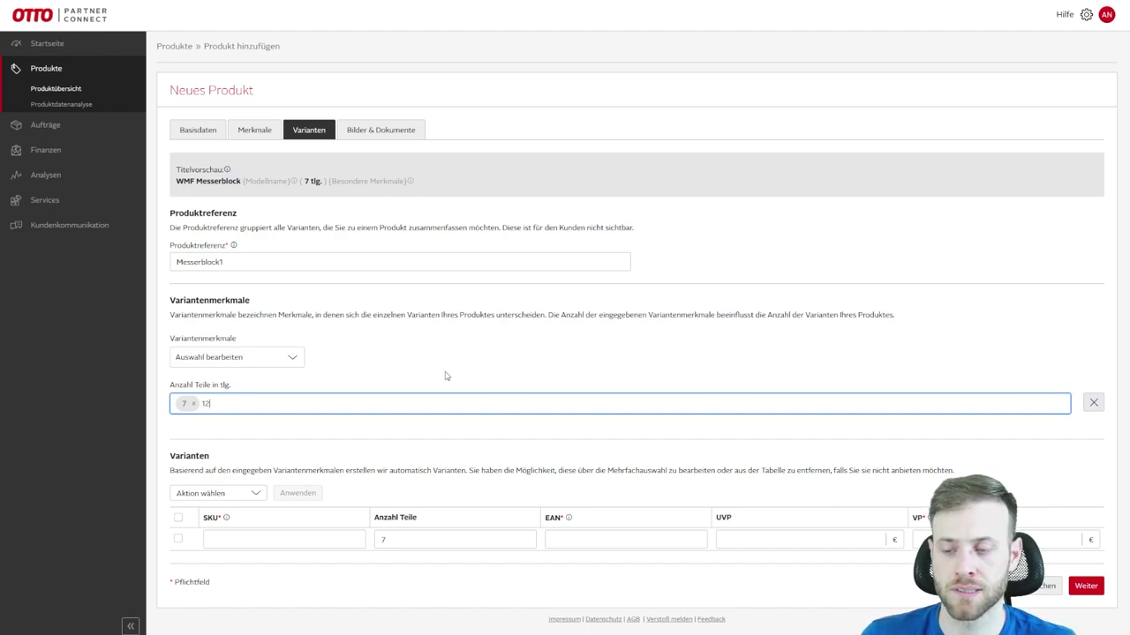
{"action": "key", "text": "Return"}
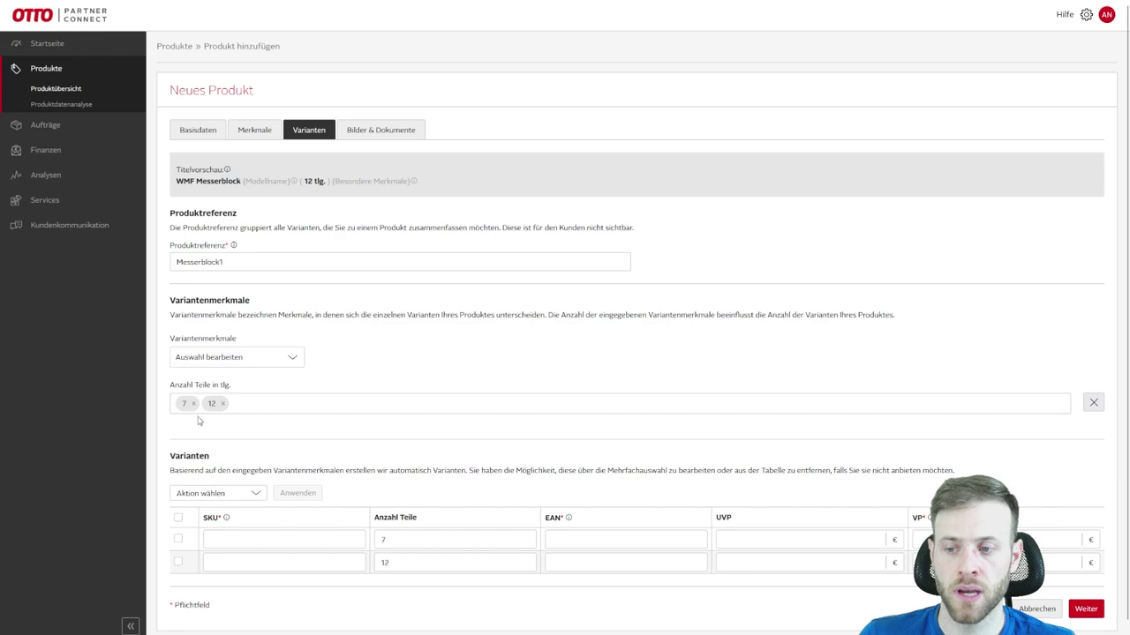
{"action": "scroll", "coordinate": [223, 502], "scroll_direction": "down", "scroll_amount": 1}
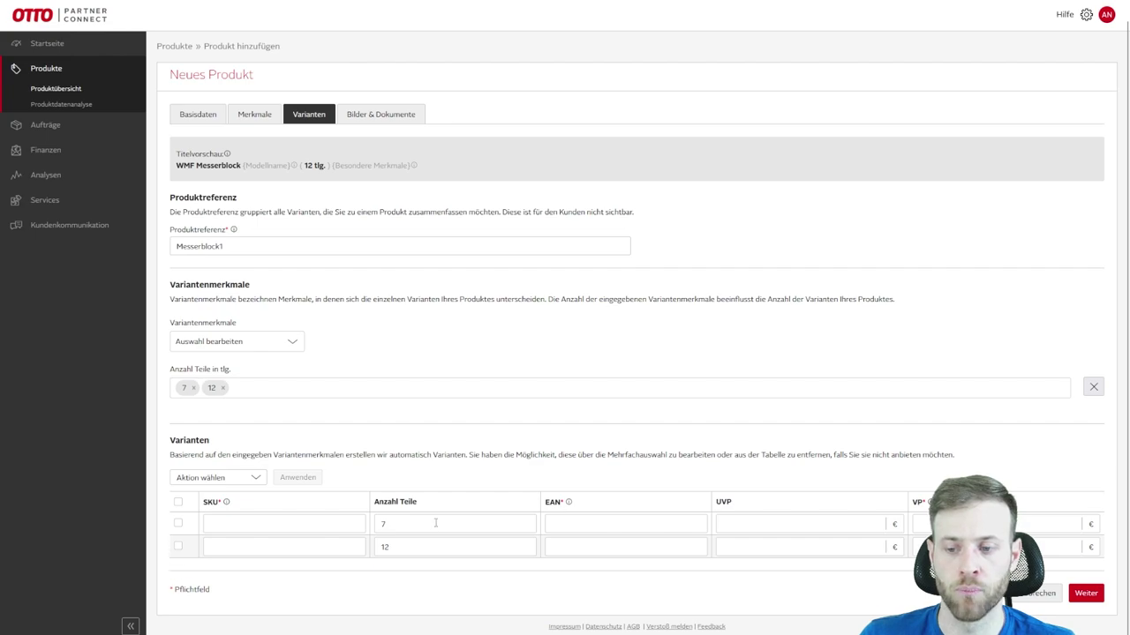
{"action": "left_click", "coordinate": [390, 526]}
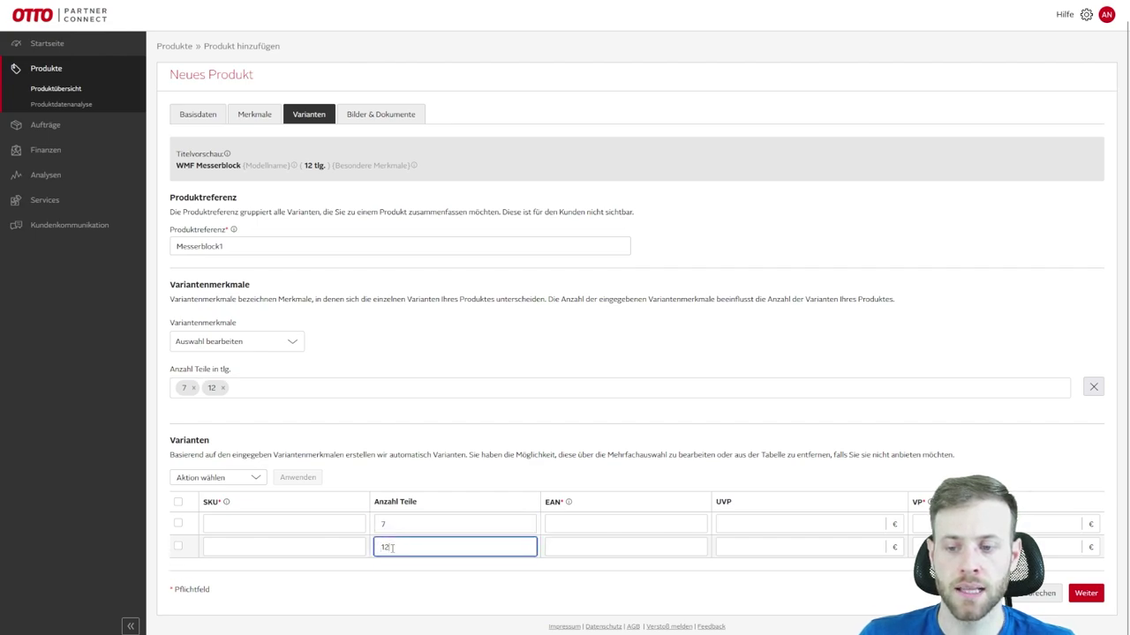
{"action": "left_click", "coordinate": [388, 548]}
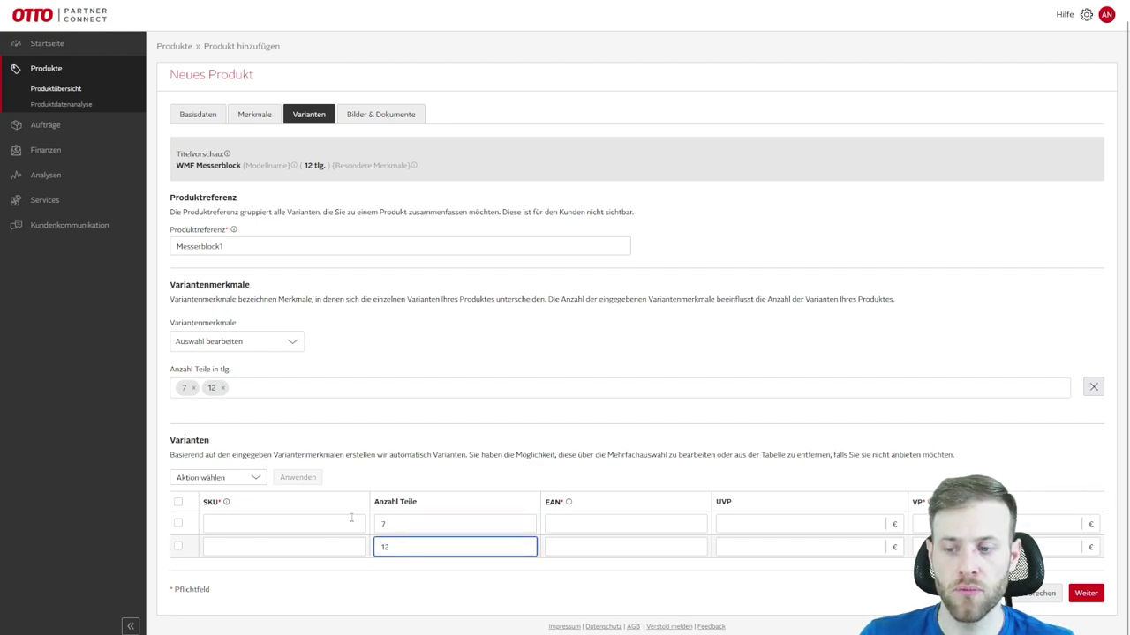
- Enter the SKU K267S755 for the 7-piece variant and remove the value 12 from Anzahl Teile
{"action": "left_click", "coordinate": [237, 522]}
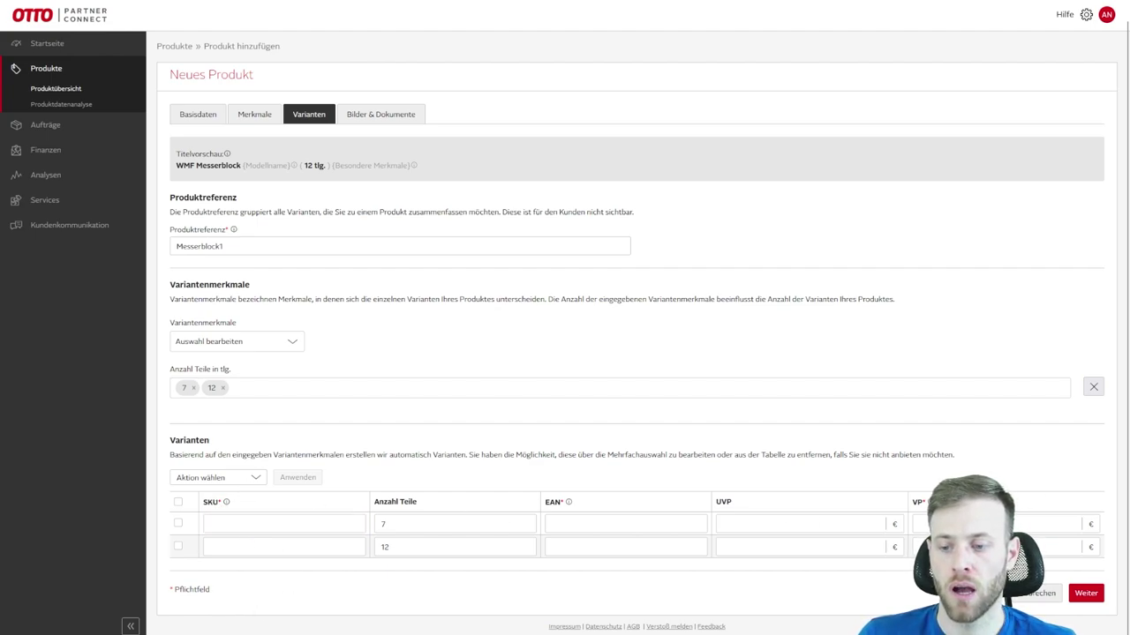
{"action": "left_click", "coordinate": [282, 522]}
{"action": "type", "text": "K267S755"}
{"action": "left_click", "coordinate": [273, 502]}
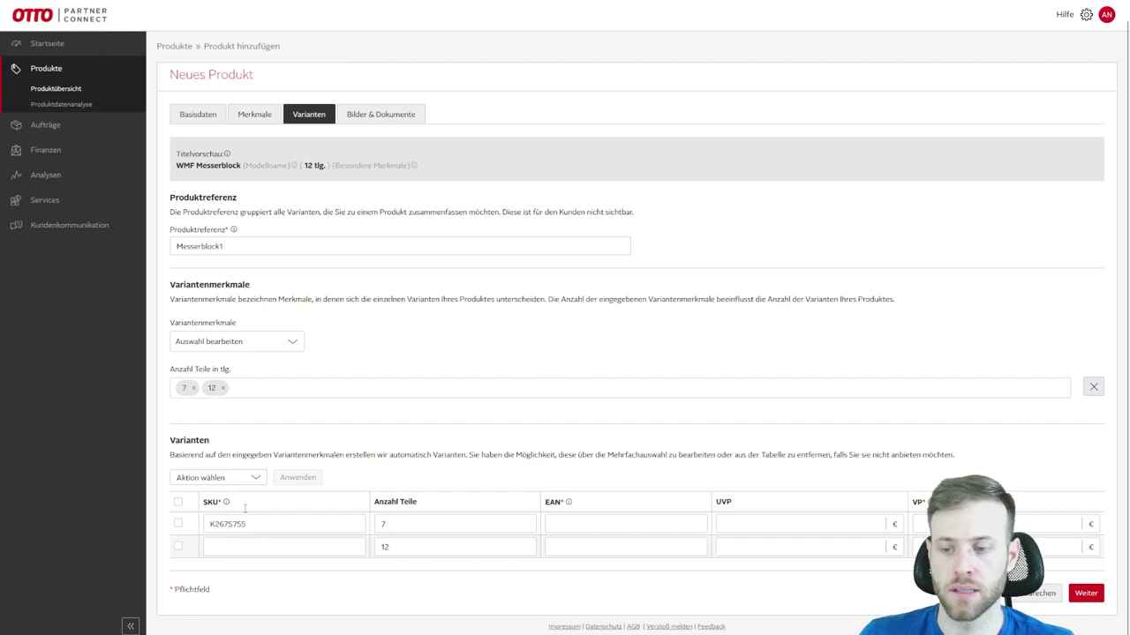
{"action": "left_click", "coordinate": [223, 388]}
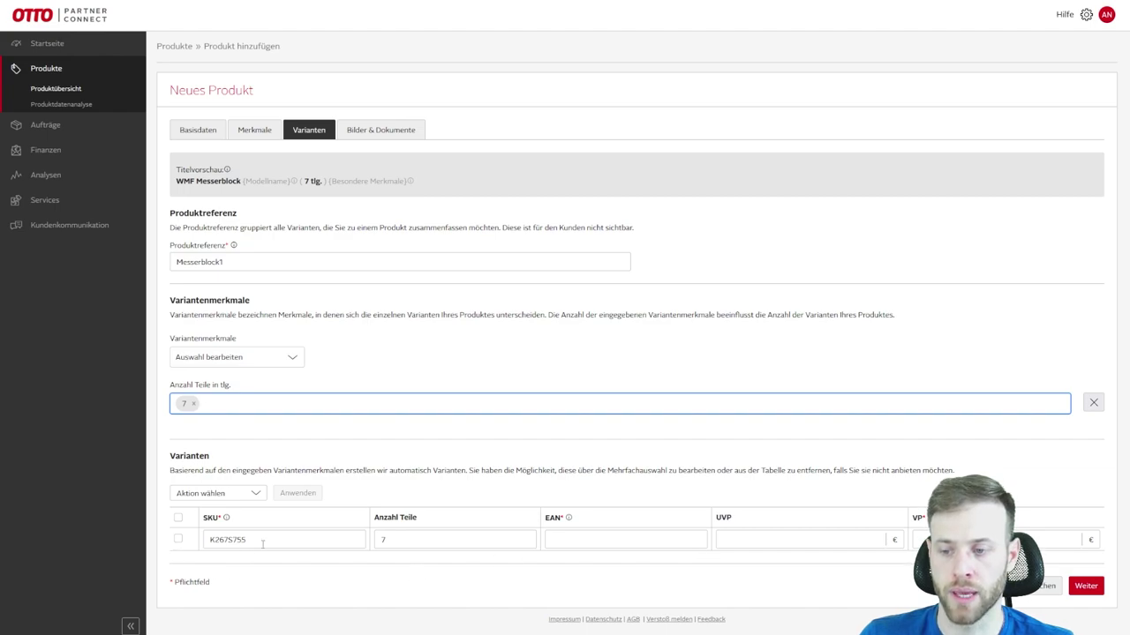
- Review the EAN and UVP fields of the 7-piece variant and set its VP to 120,00 €
{"action": "left_click", "coordinate": [605, 537]}
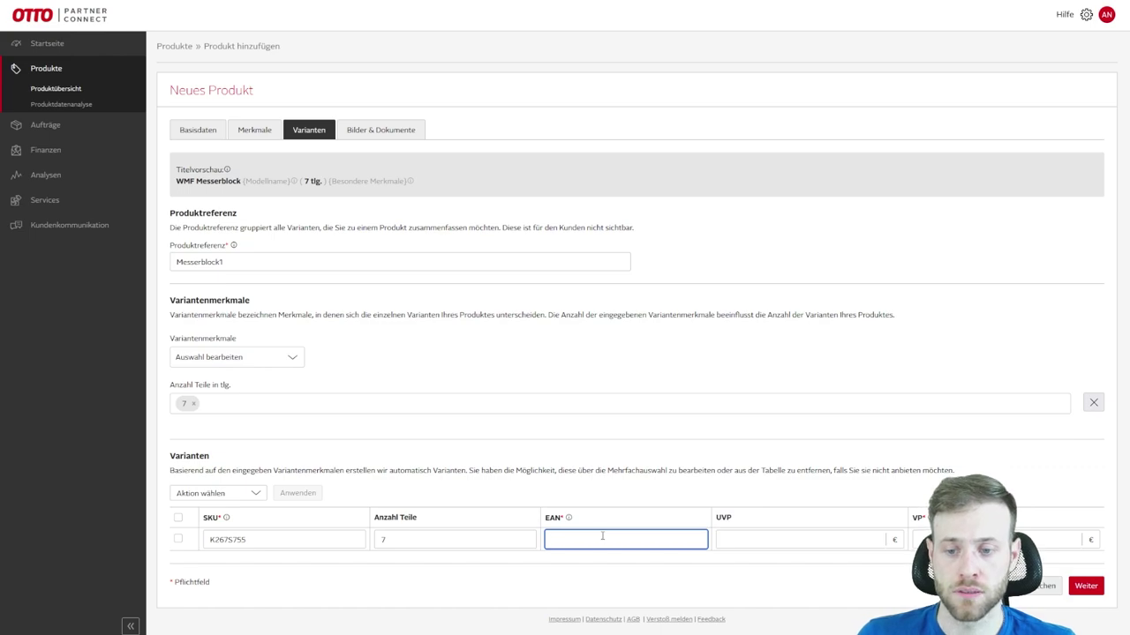
{"action": "left_click", "coordinate": [566, 520]}
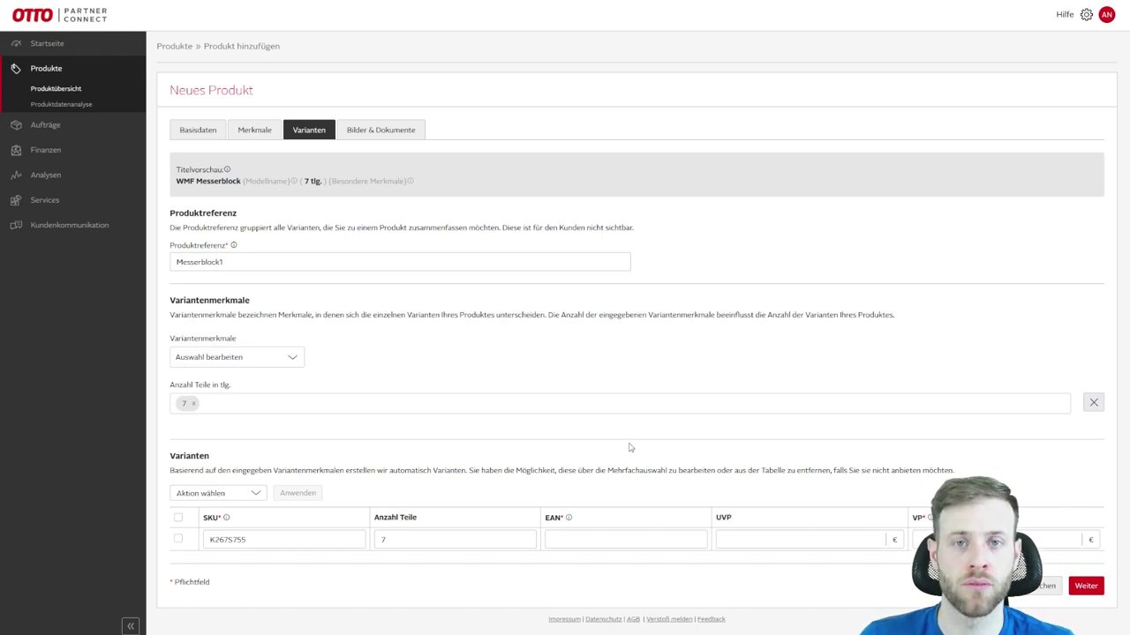
{"action": "left_click", "coordinate": [643, 542]}
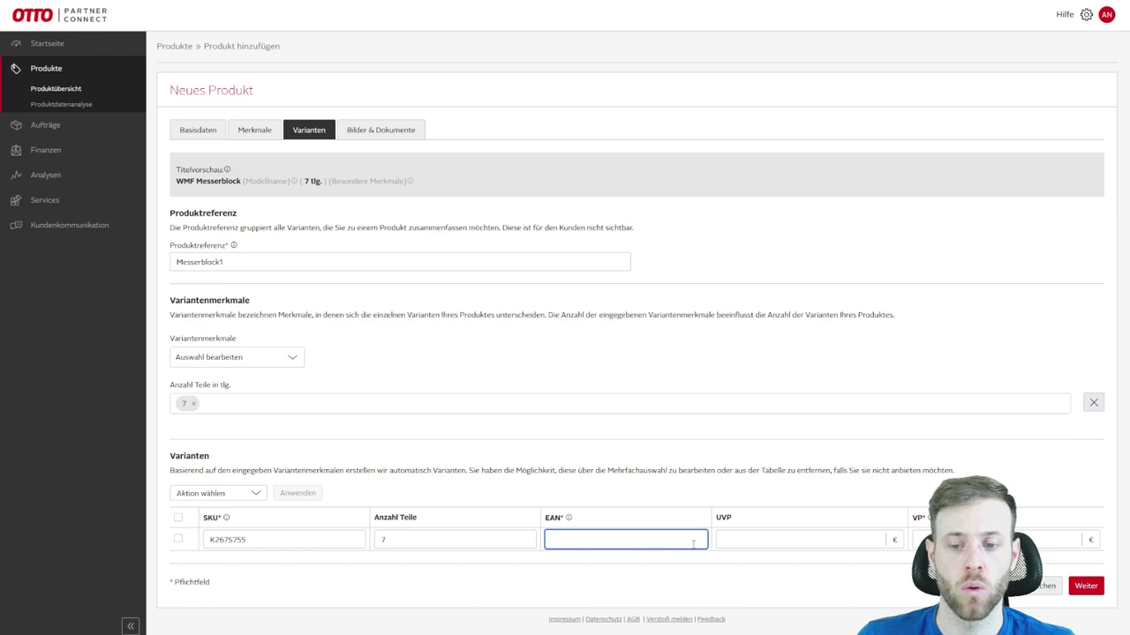
{"action": "left_click", "coordinate": [719, 480]}
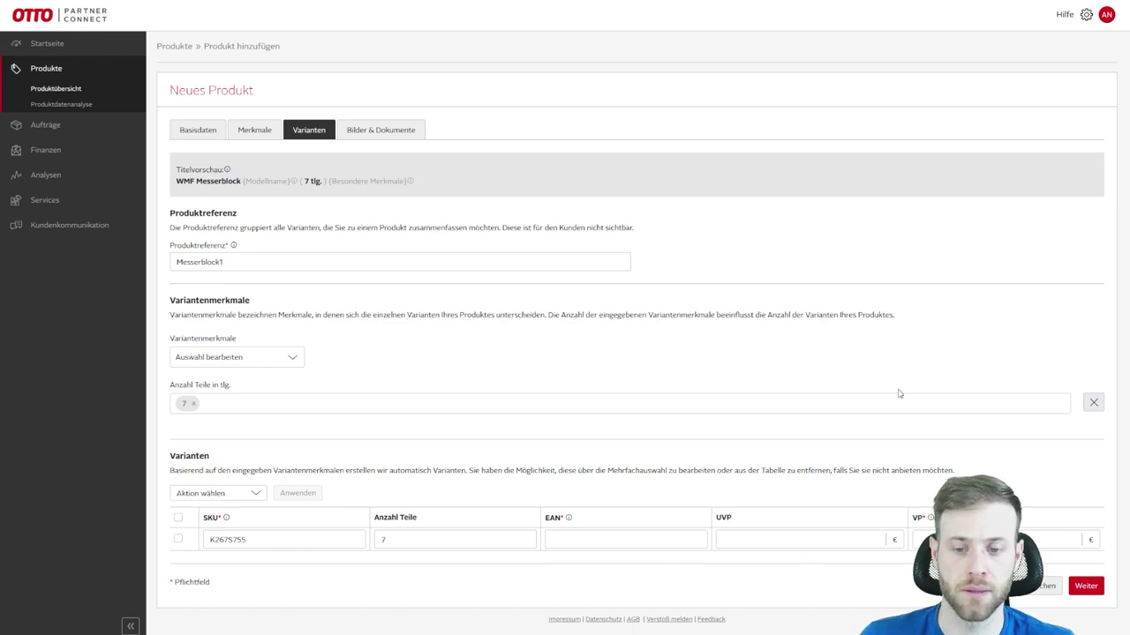
{"action": "left_click", "coordinate": [740, 540]}
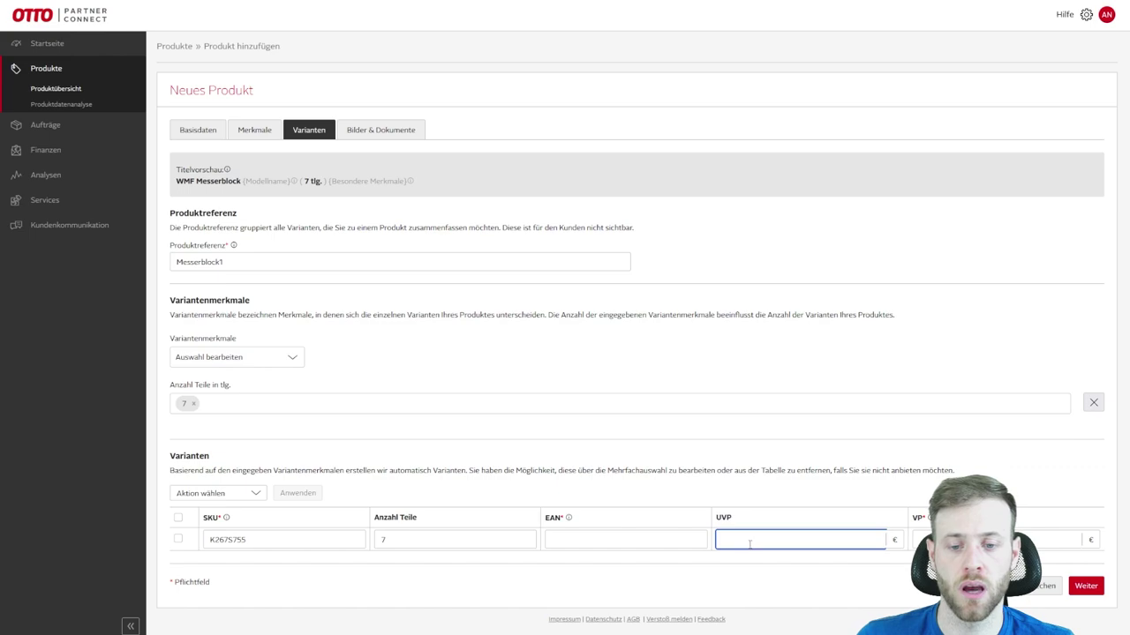
{"action": "left_click", "coordinate": [919, 514]}
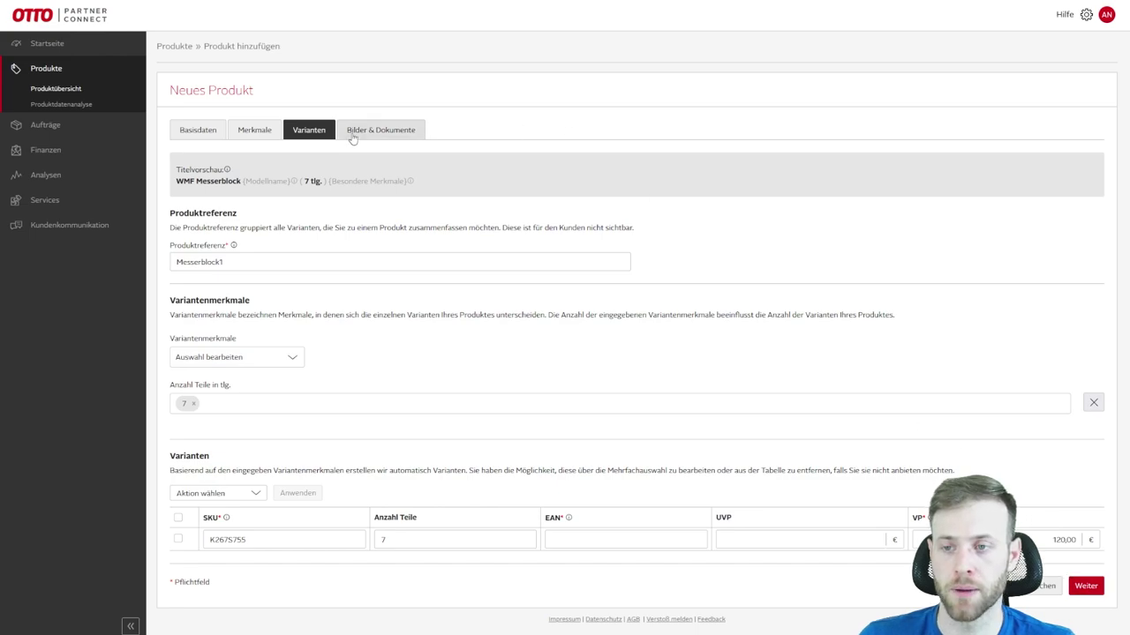
- Open Bilder & Dokumente, check Varianten for missing required entries, and return to Bilder & Dokumente
{"action": "left_click", "coordinate": [388, 129]}
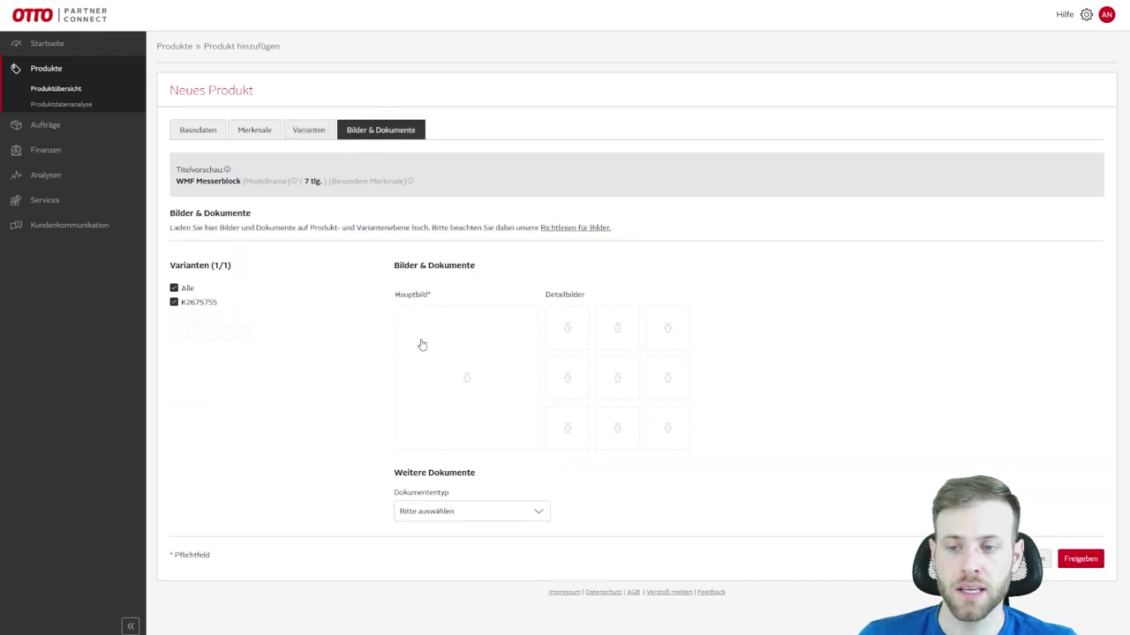
{"action": "left_click", "coordinate": [306, 132]}
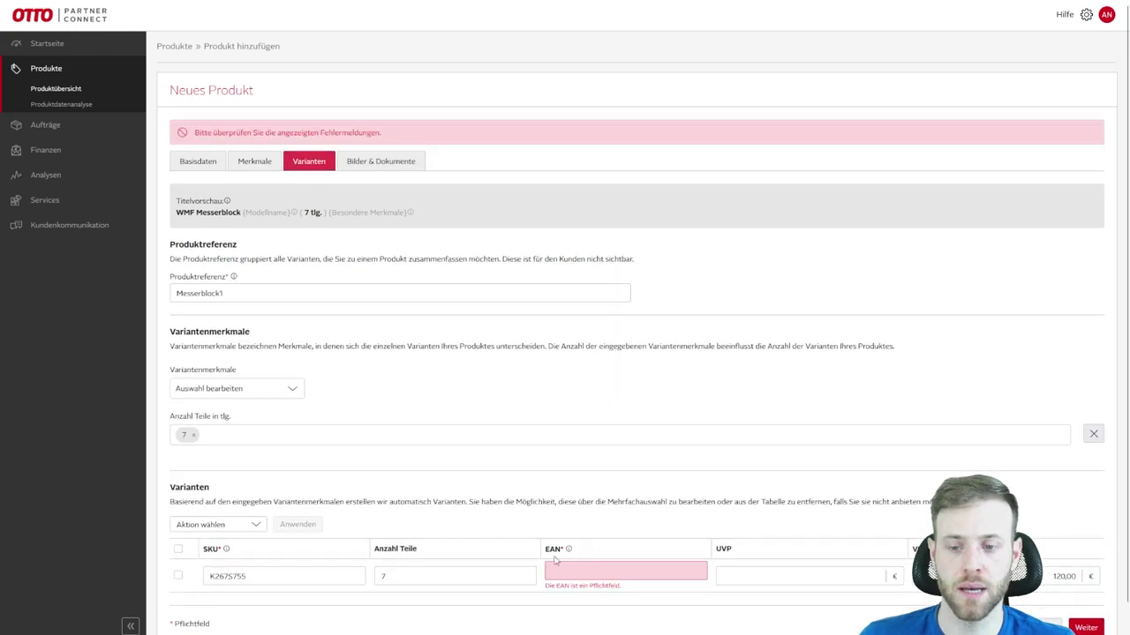
{"action": "left_click", "coordinate": [380, 162]}
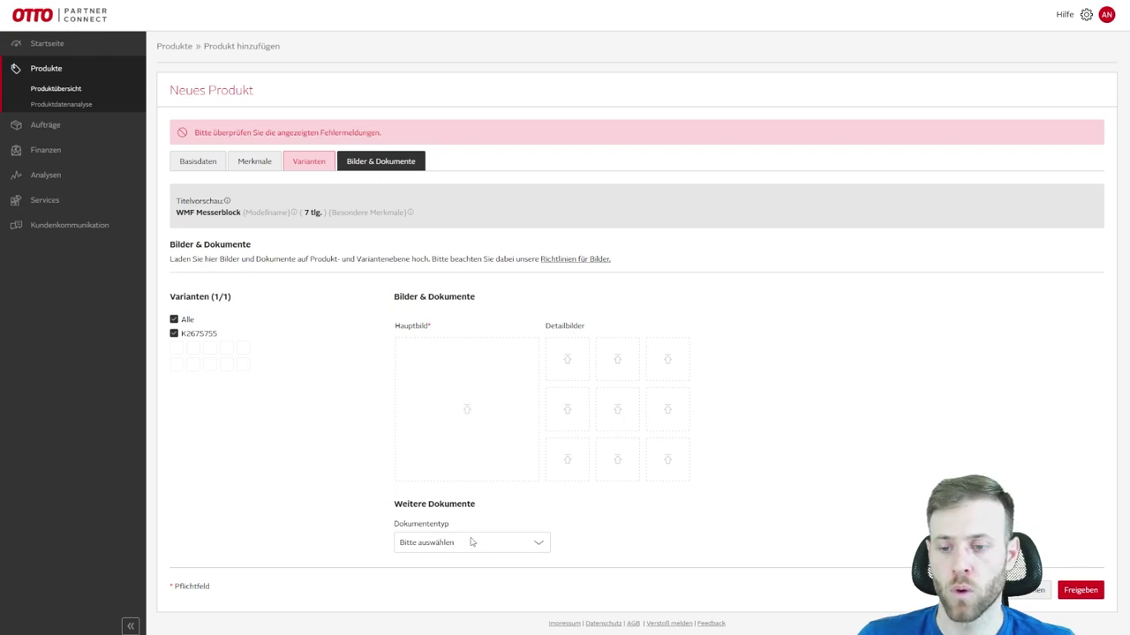
- Look through the document types available under Weitere Dokumente, from Aufbauanleitung to Warnhinweis
{"action": "left_click", "coordinate": [441, 543]}
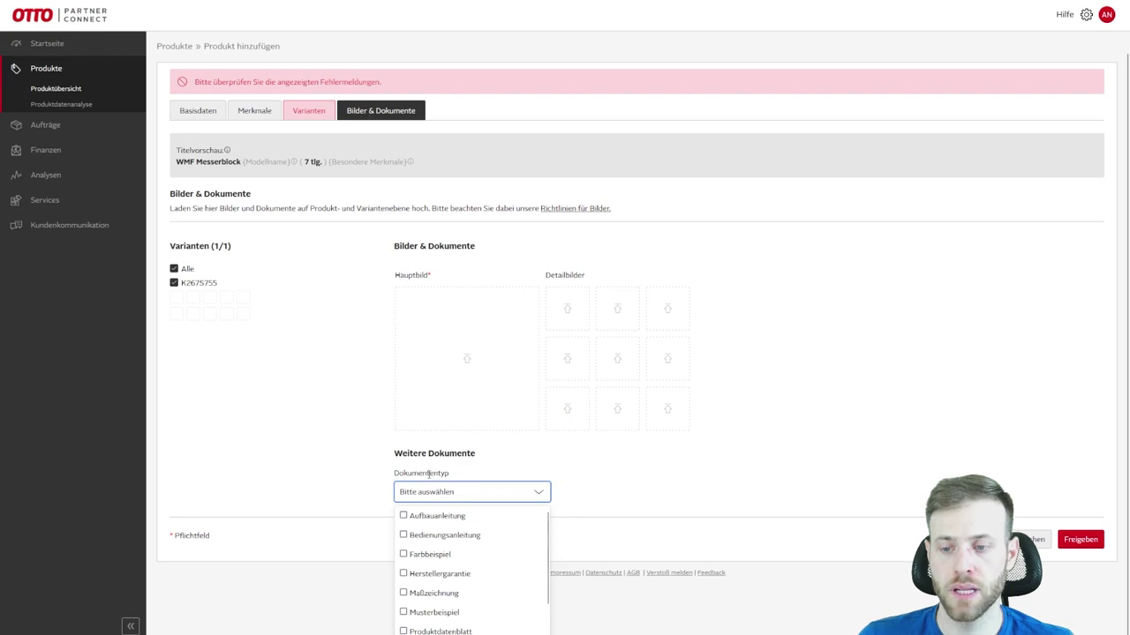
{"action": "scroll", "coordinate": [472, 587], "scroll_direction": "down", "scroll_amount": 2}
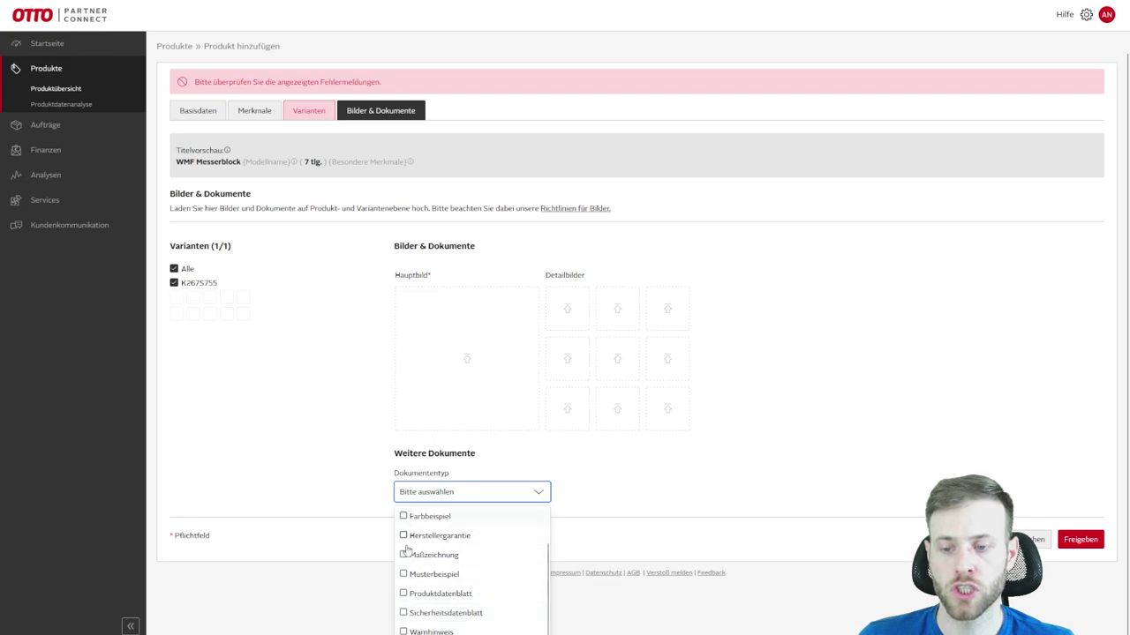
{"action": "scroll", "coordinate": [406, 539], "scroll_direction": "up", "scroll_amount": 2}
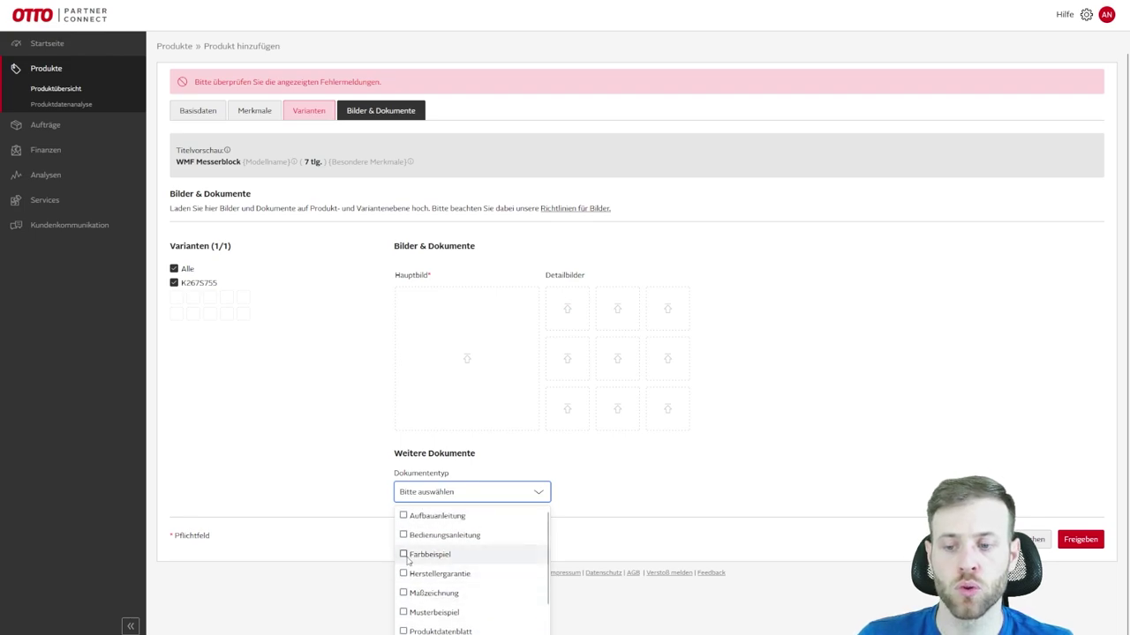
{"action": "scroll", "coordinate": [406, 591], "scroll_direction": "down", "scroll_amount": 2}
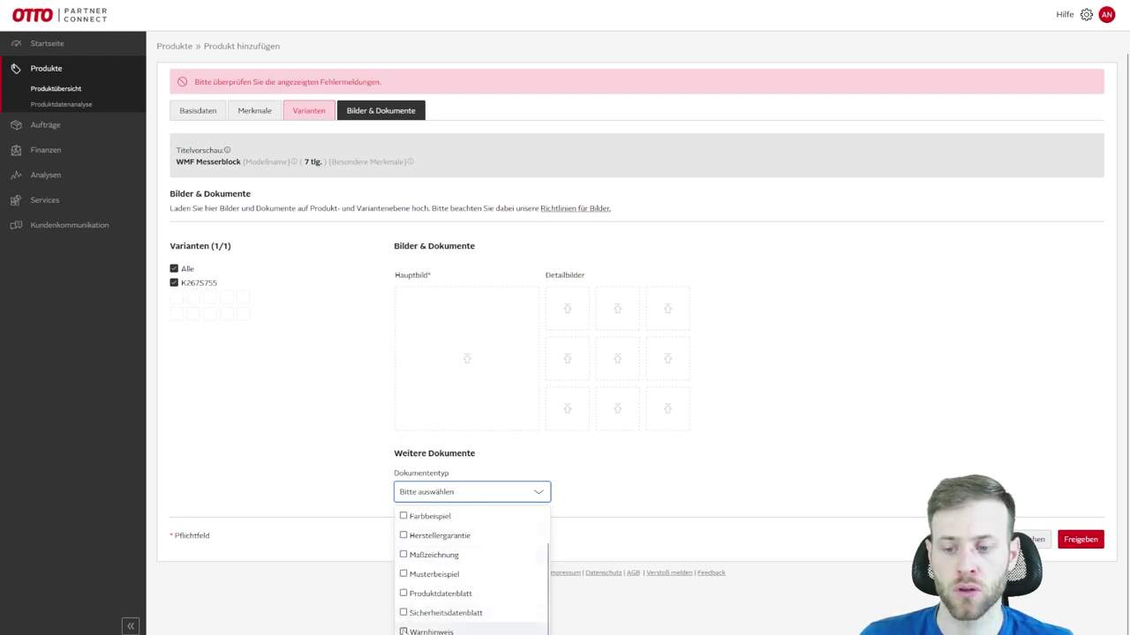
{"action": "left_click", "coordinate": [431, 632]}
{"action": "left_click", "coordinate": [597, 480]}
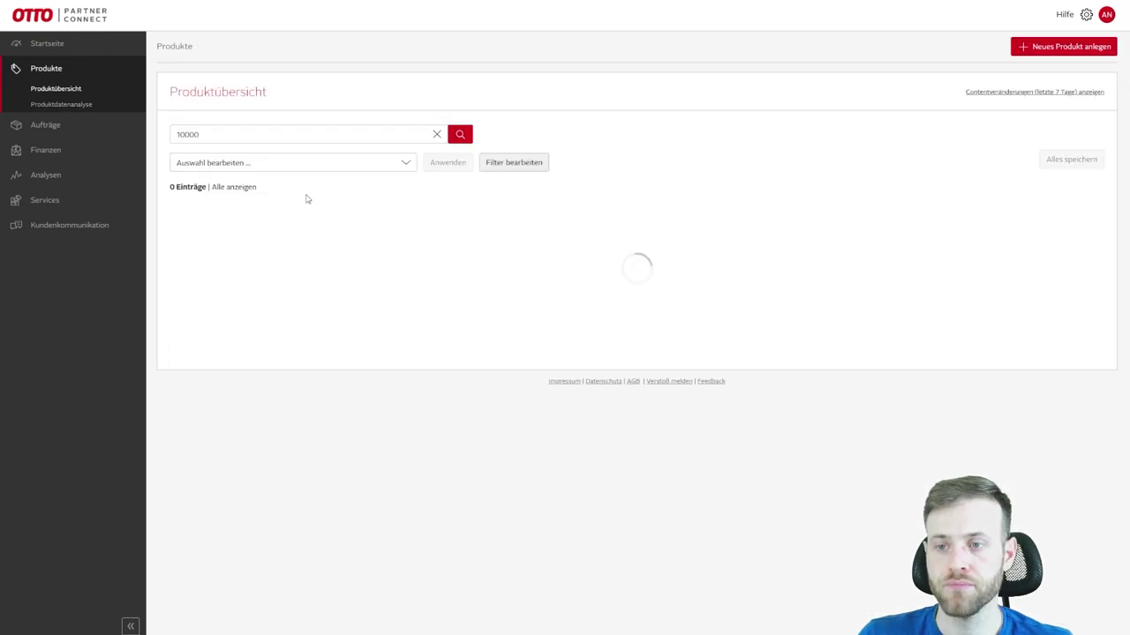
- Search the Produktübersicht for the SKU K267S755
{"action": "left_click", "coordinate": [298, 137]}
{"action": "key", "text": "ctrl+a"}
{"action": "type", "text": "K267S755"}
{"action": "left_click", "coordinate": [450, 134]}
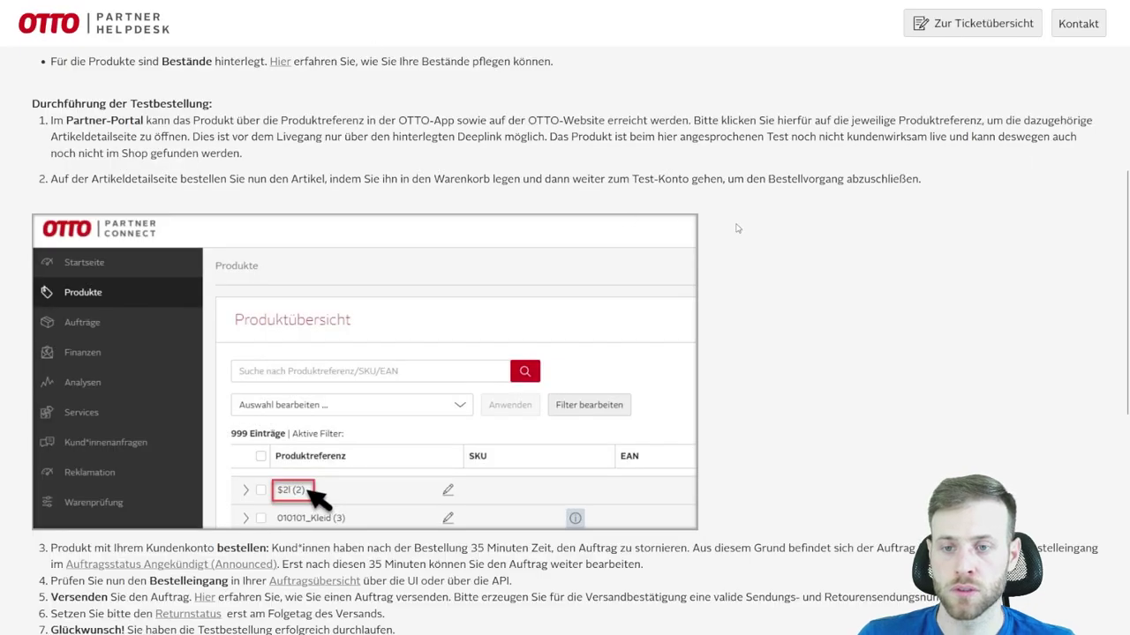
- Skim the OTTO Partner Helpdesk article Durchführung einer Testbestellung, from its prerequisites through the order steps to the Wichtig notes
{"action": "scroll", "coordinate": [759, 232], "scroll_direction": "up", "scroll_amount": 5}
{"action": "scroll", "coordinate": [761, 232], "scroll_direction": "down", "scroll_amount": 3}
{"action": "scroll", "coordinate": [761, 232], "scroll_direction": "down", "scroll_amount": 2}
{"action": "scroll", "coordinate": [761, 232], "scroll_direction": "up", "scroll_amount": 2}
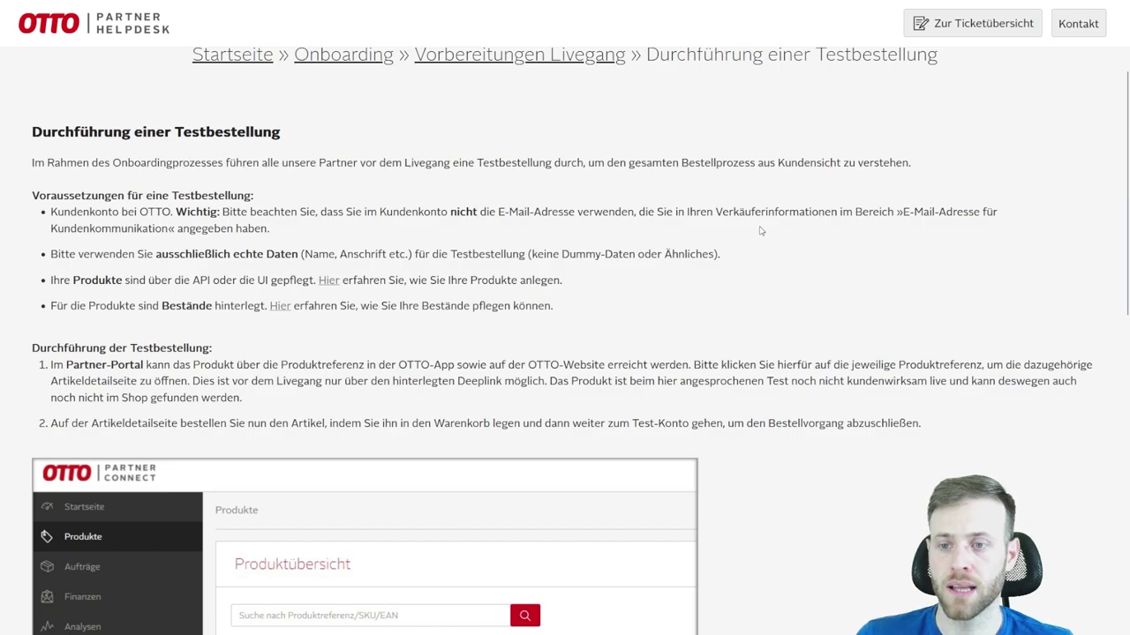
{"action": "scroll", "coordinate": [631, 213], "scroll_direction": "down", "scroll_amount": 2}
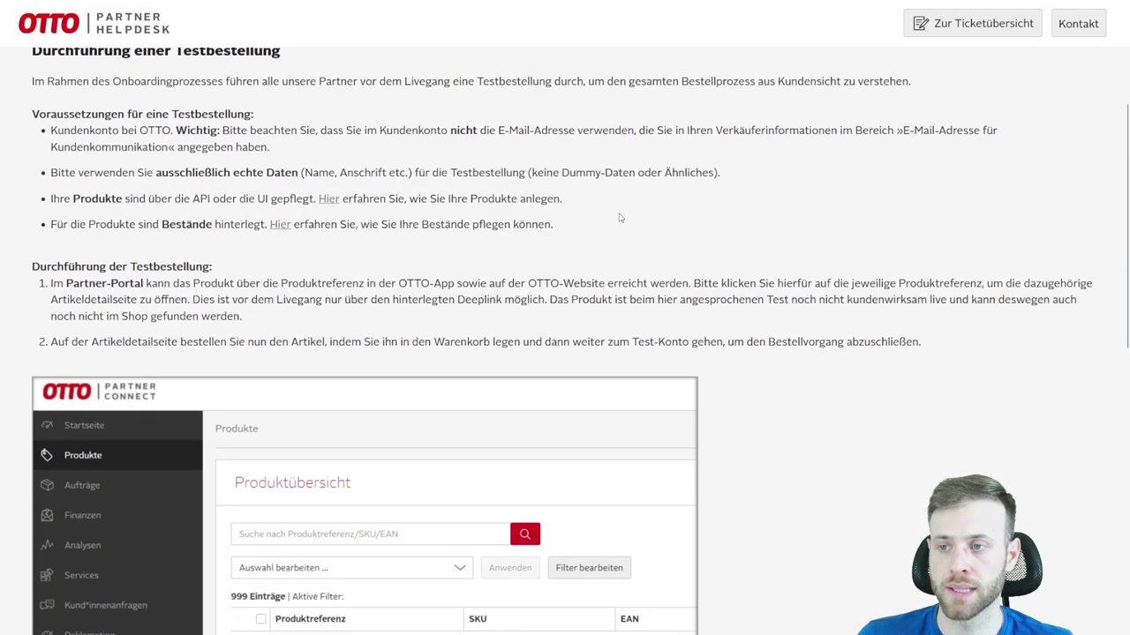
{"action": "scroll", "coordinate": [620, 217], "scroll_direction": "up", "scroll_amount": 2}
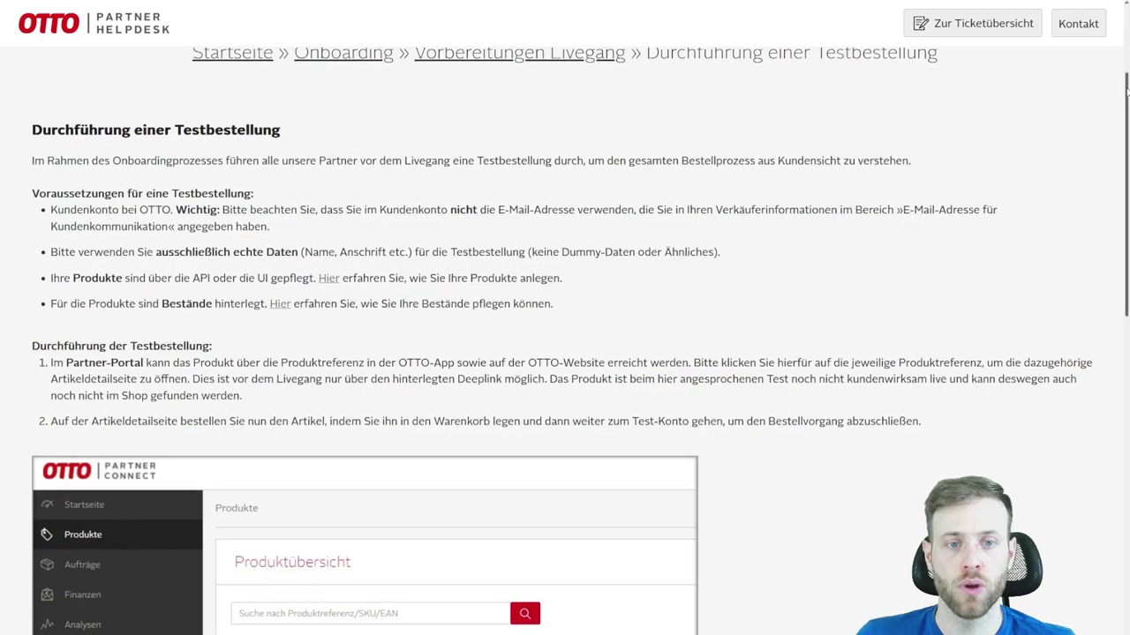
{"action": "scroll", "coordinate": [1126, 90], "scroll_direction": "down", "scroll_amount": 1}
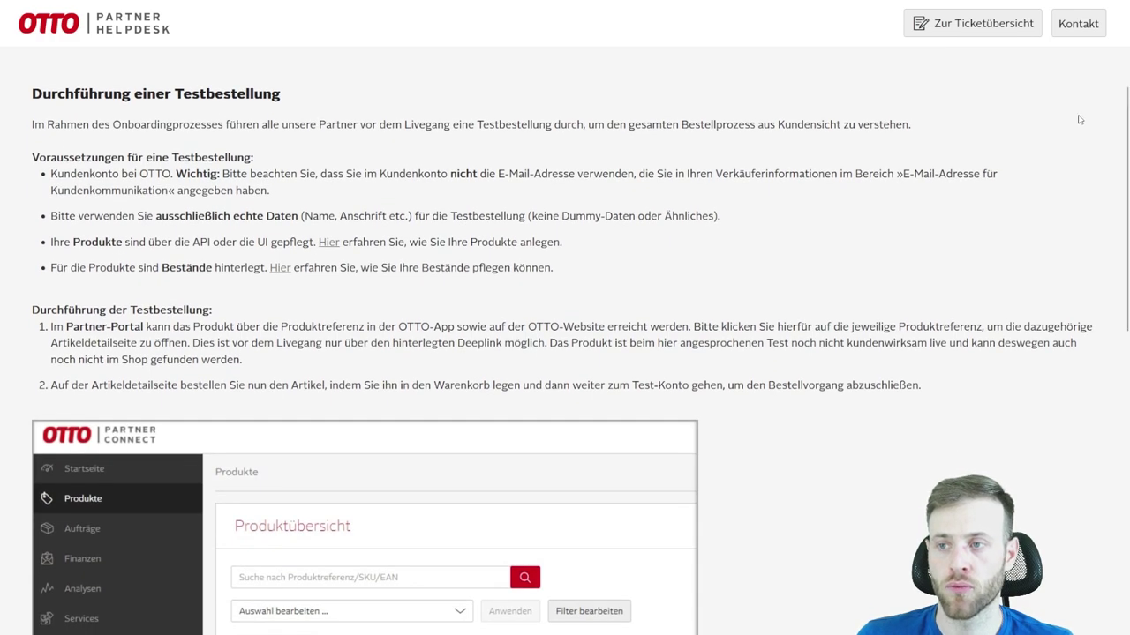
{"action": "scroll", "coordinate": [572, 203], "scroll_direction": "up", "scroll_amount": 1}
{"action": "scroll", "coordinate": [572, 203], "scroll_direction": "up", "scroll_amount": 4}
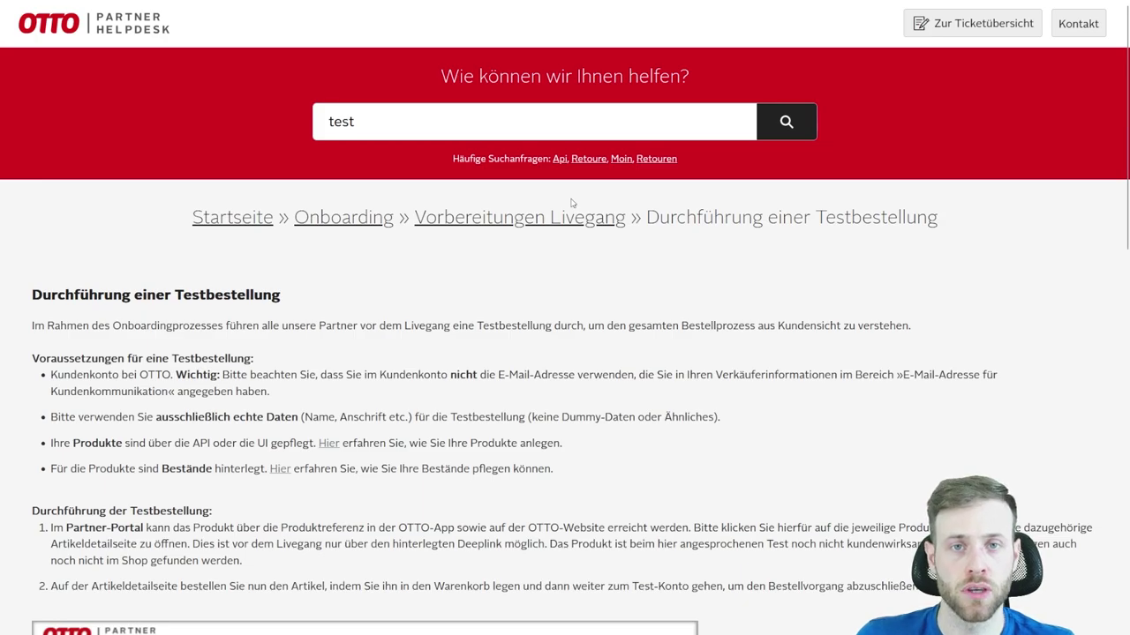
{"action": "scroll", "coordinate": [572, 203], "scroll_direction": "down", "scroll_amount": 8}
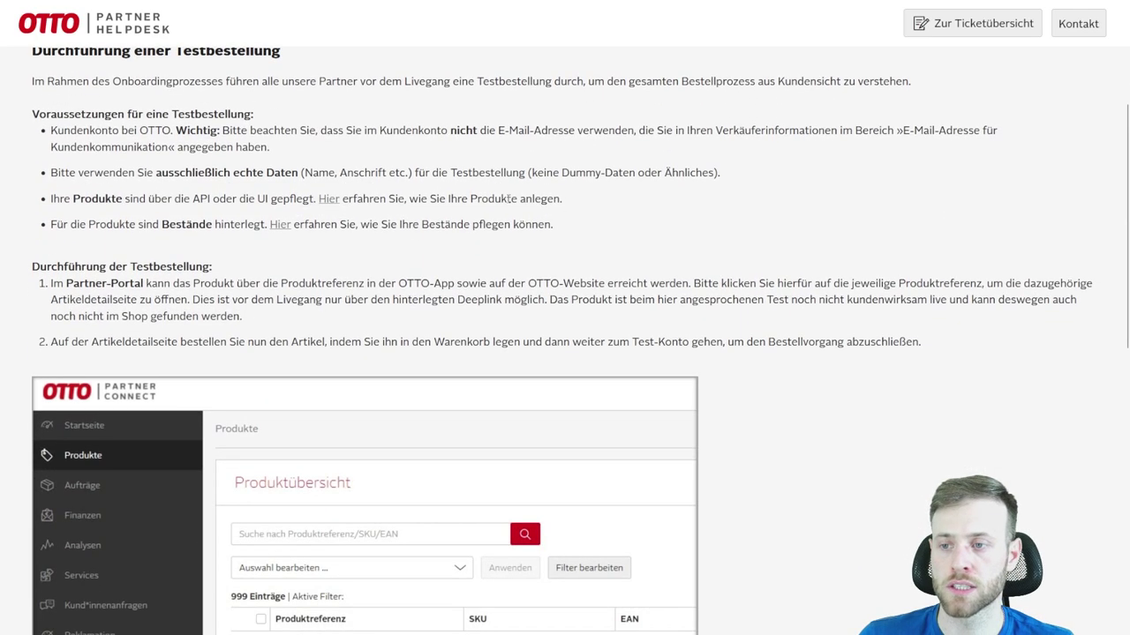
{"action": "scroll", "coordinate": [494, 197], "scroll_direction": "down", "scroll_amount": 4}
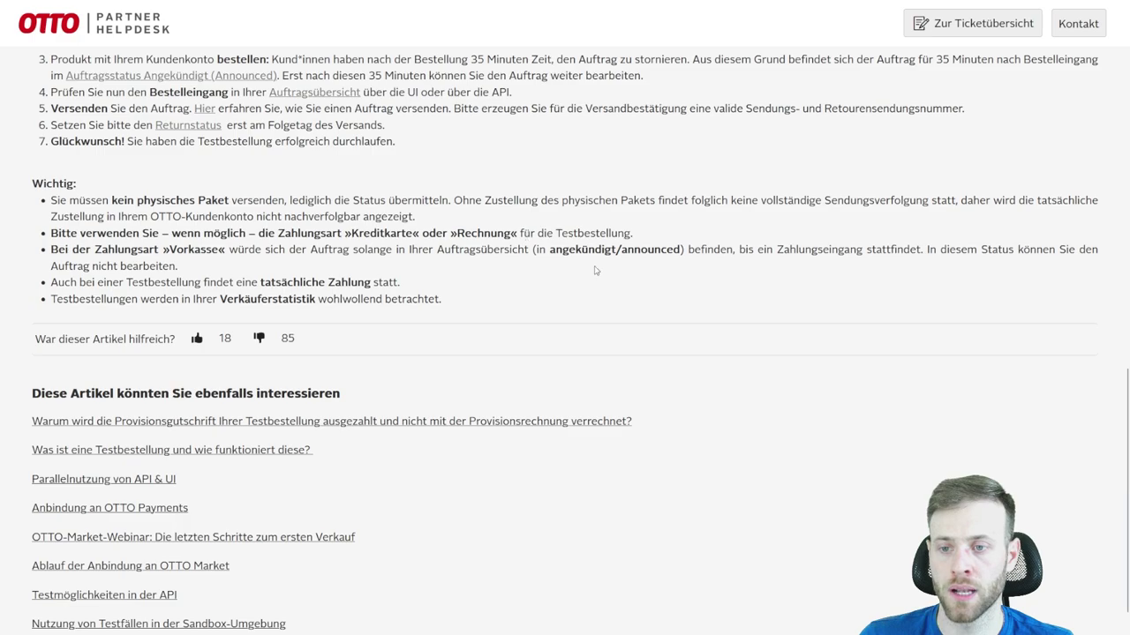
{"action": "scroll", "coordinate": [596, 271], "scroll_direction": "up", "scroll_amount": 3}
{"action": "scroll", "coordinate": [596, 271], "scroll_direction": "up", "scroll_amount": 9}
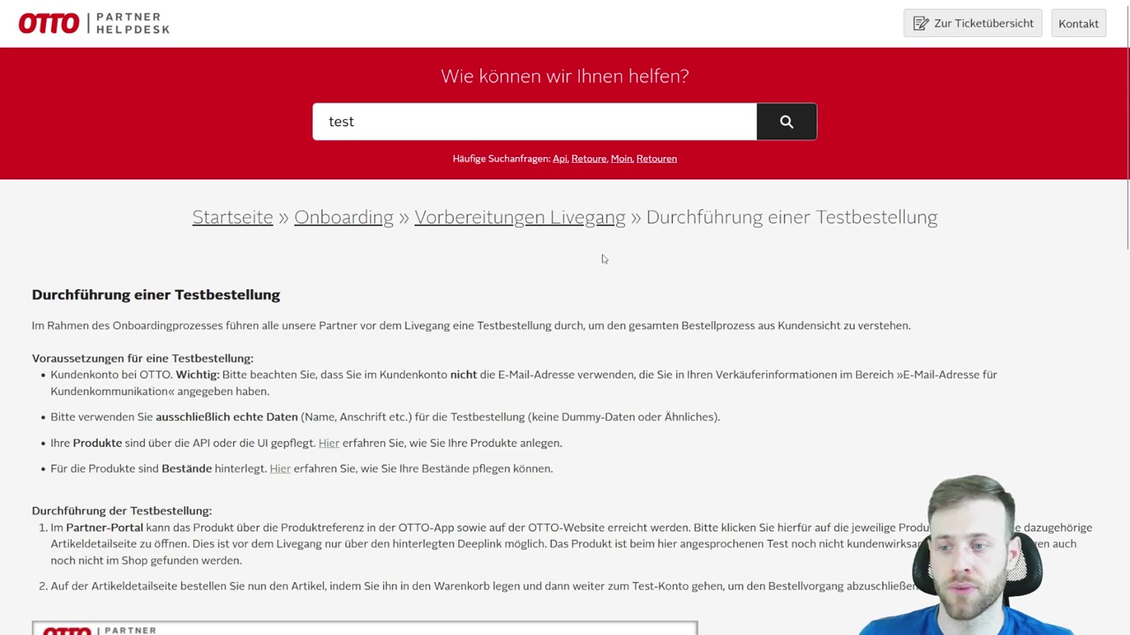
- Examine the Voraussetzungen für eine Testbestellung, marking the passages on the customer account's e-mail address and on using exclusively real data
{"action": "scroll", "coordinate": [604, 259], "scroll_direction": "down", "scroll_amount": 5}
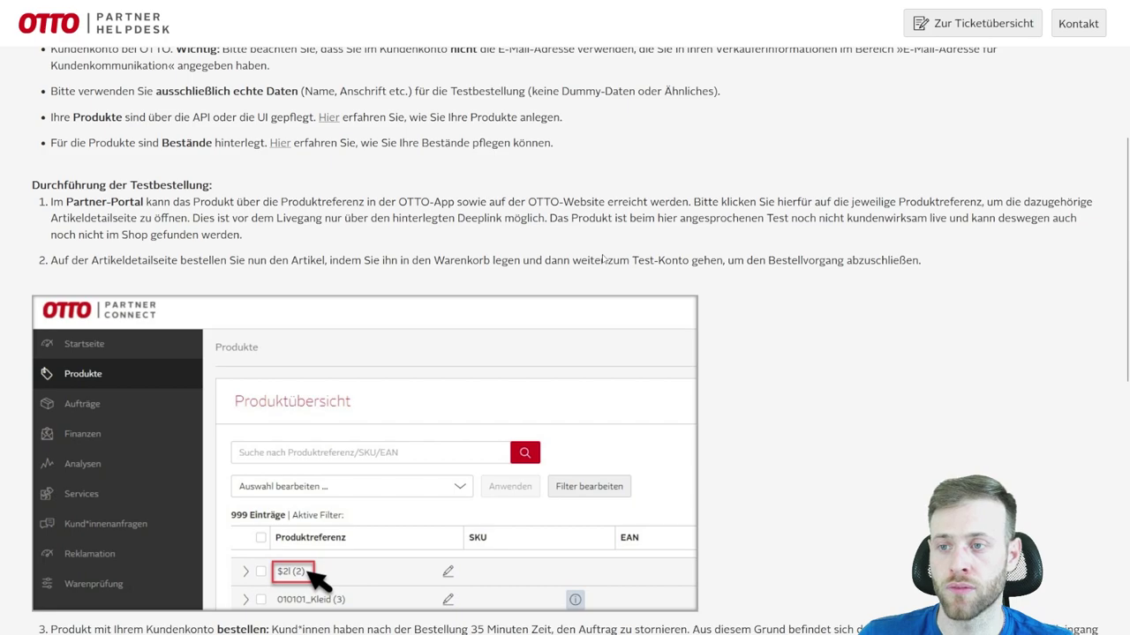
{"action": "scroll", "coordinate": [604, 258], "scroll_direction": "up", "scroll_amount": 3}
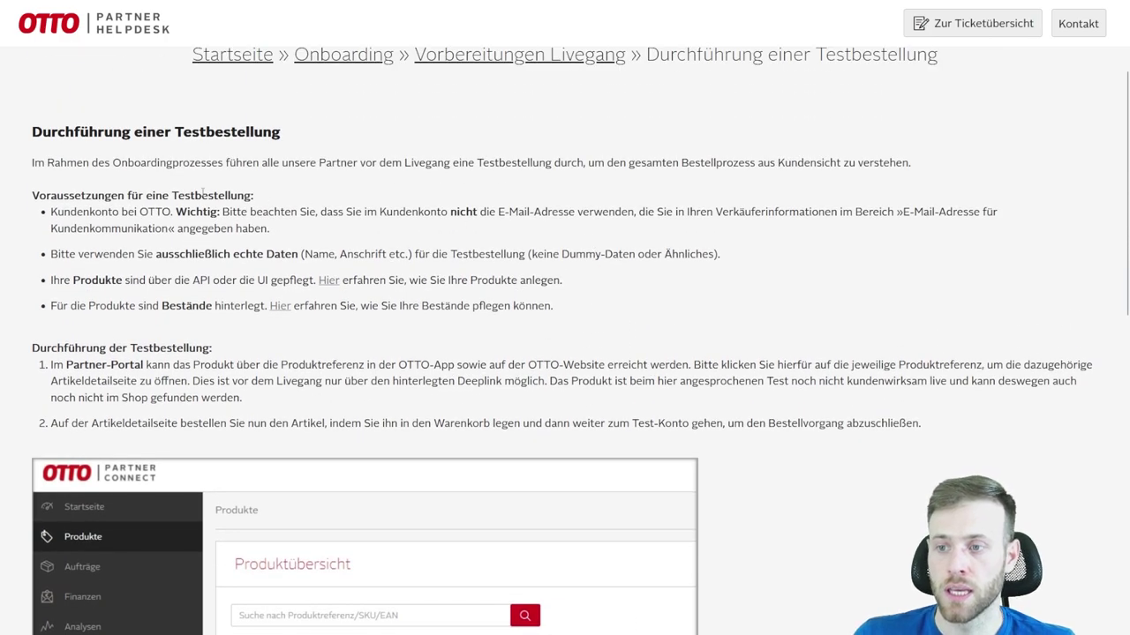
{"action": "scroll", "coordinate": [97, 249], "scroll_direction": "down", "scroll_amount": 1}
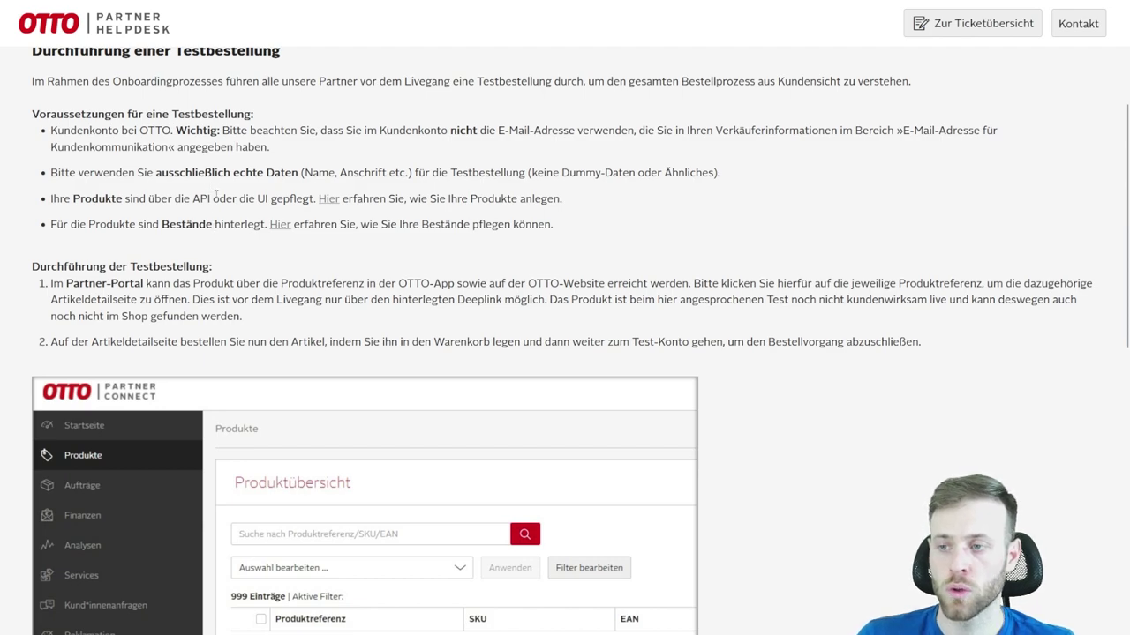
{"action": "scroll", "coordinate": [215, 193], "scroll_direction": "up", "scroll_amount": 2}
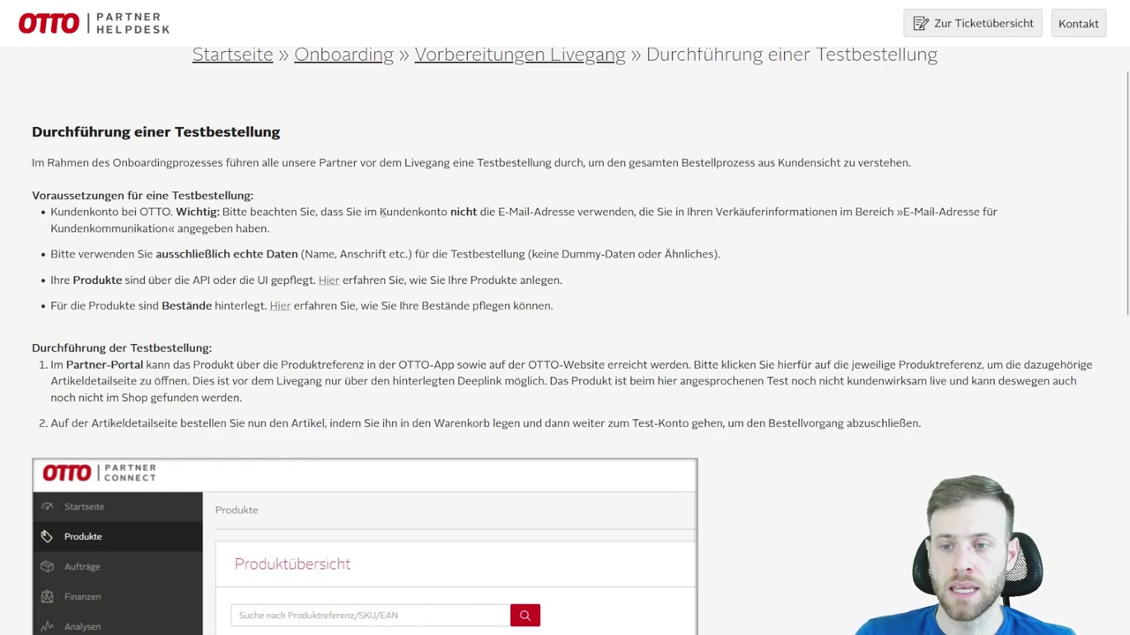
{"action": "left_click_drag", "start_coordinate": [381, 212], "coordinate": [575, 212]}
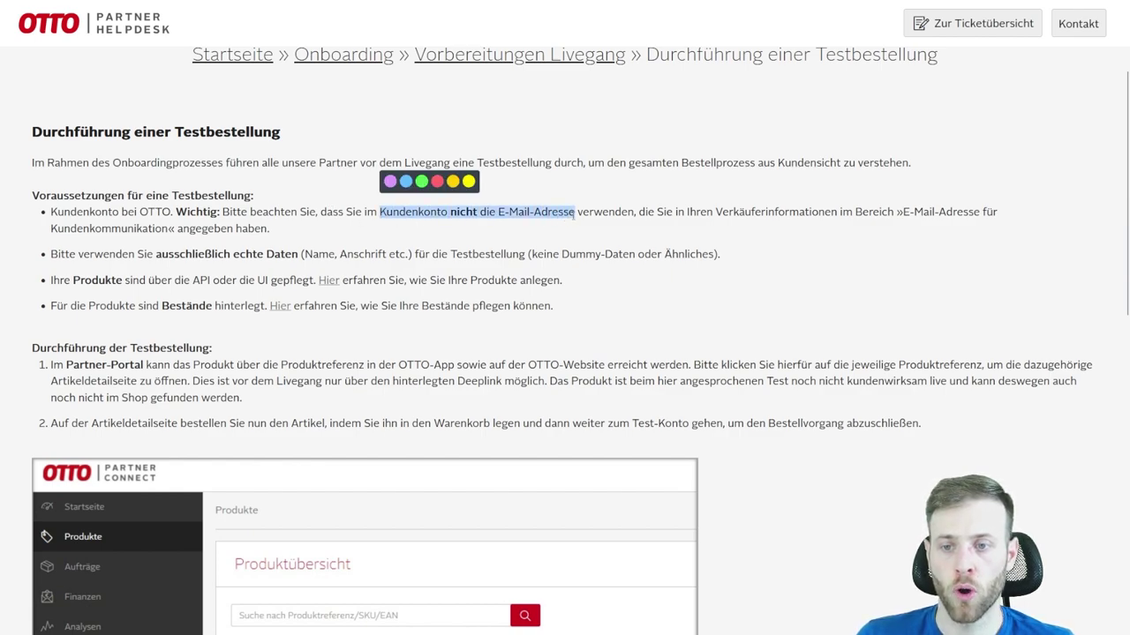
{"action": "left_click", "coordinate": [575, 214]}
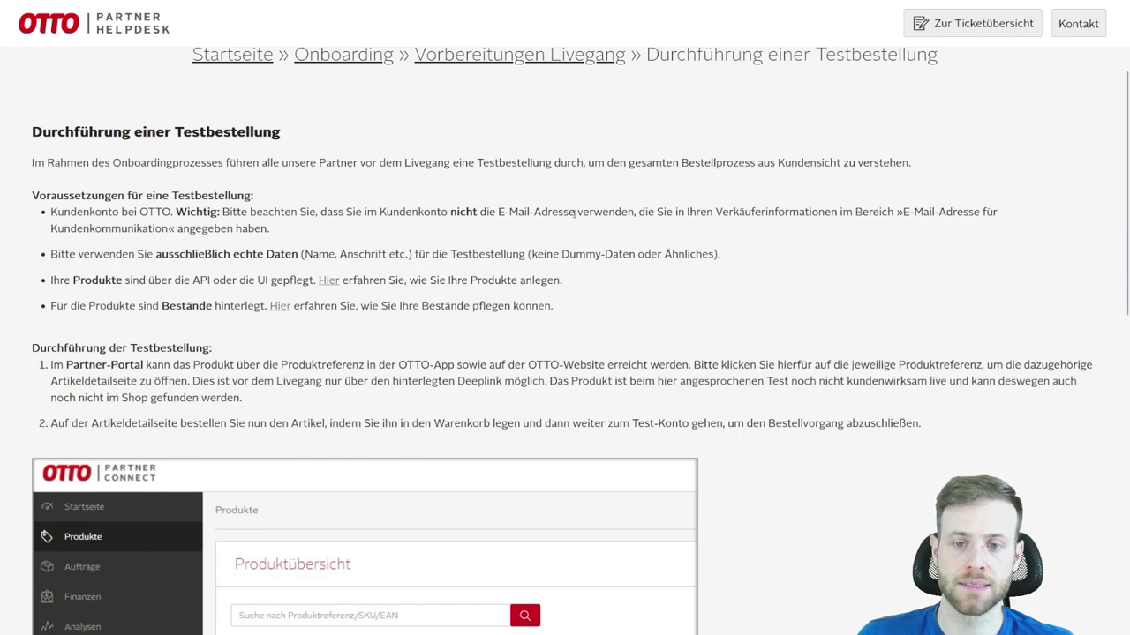
{"action": "double_click", "coordinate": [738, 214]}
{"action": "left_click", "coordinate": [749, 249]}
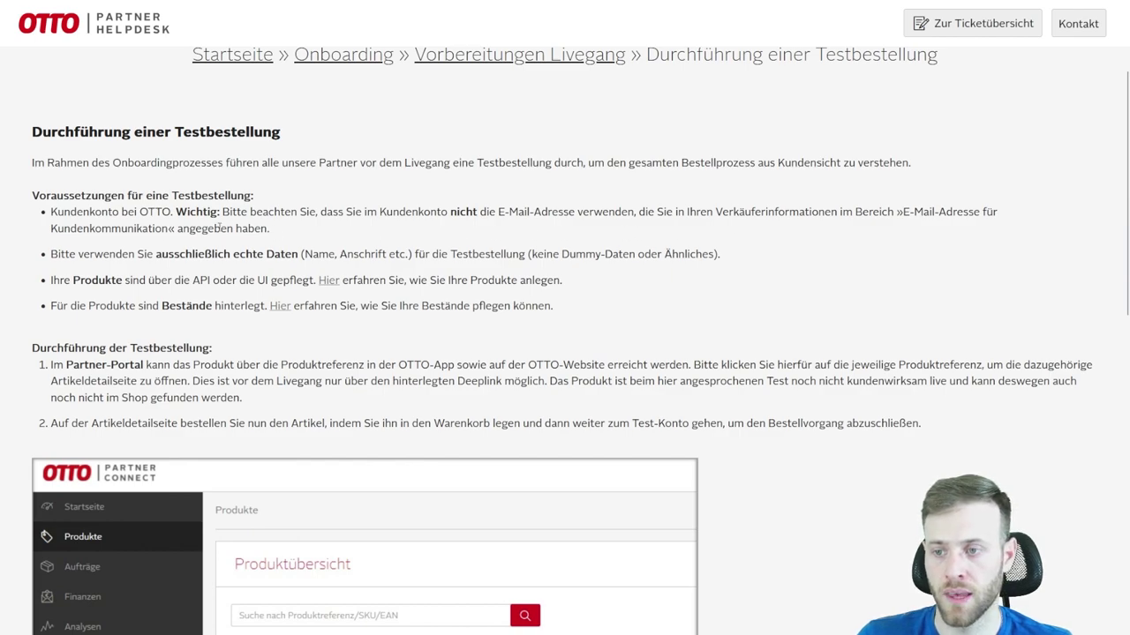
{"action": "left_click_drag", "start_coordinate": [155, 254], "coordinate": [296, 267]}
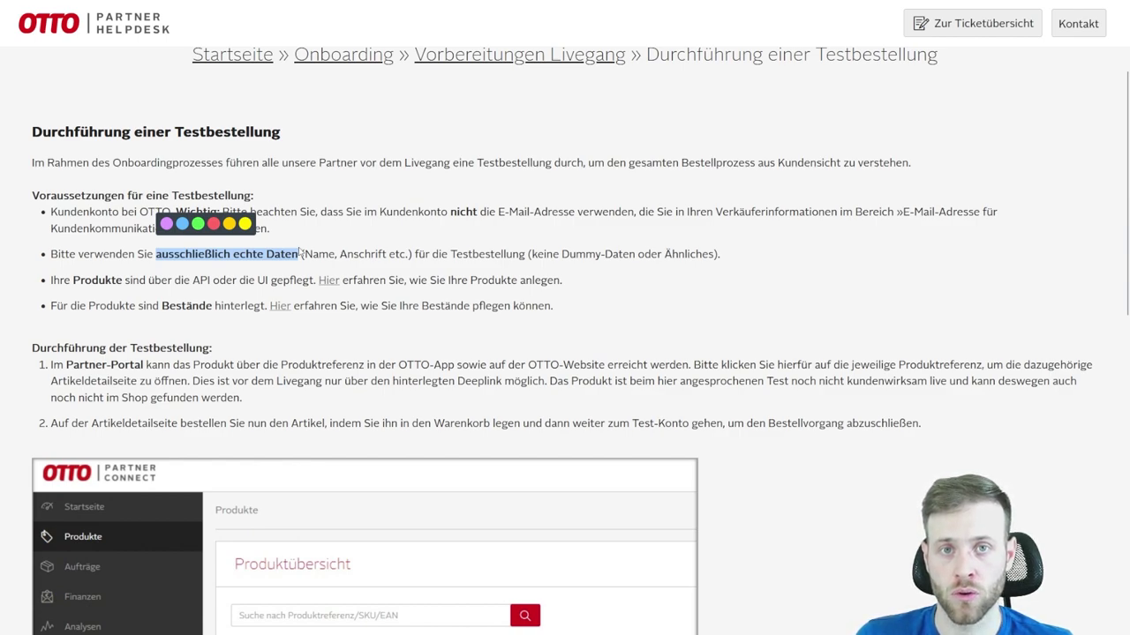
{"action": "scroll", "coordinate": [161, 277], "scroll_direction": "down", "scroll_amount": 1}
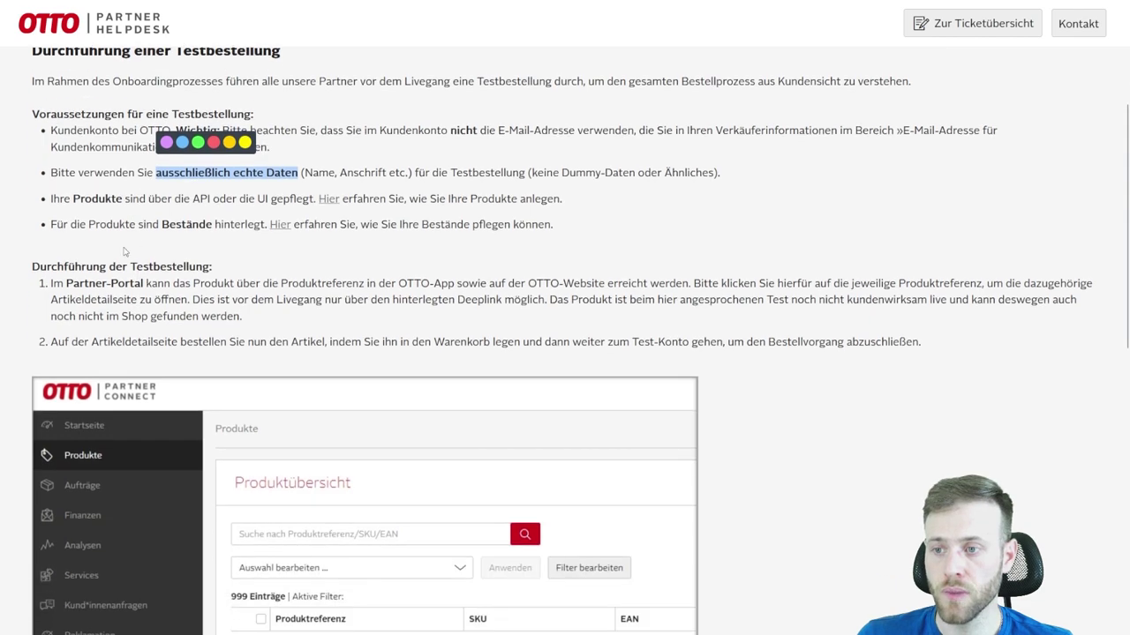
{"action": "left_click", "coordinate": [98, 205]}
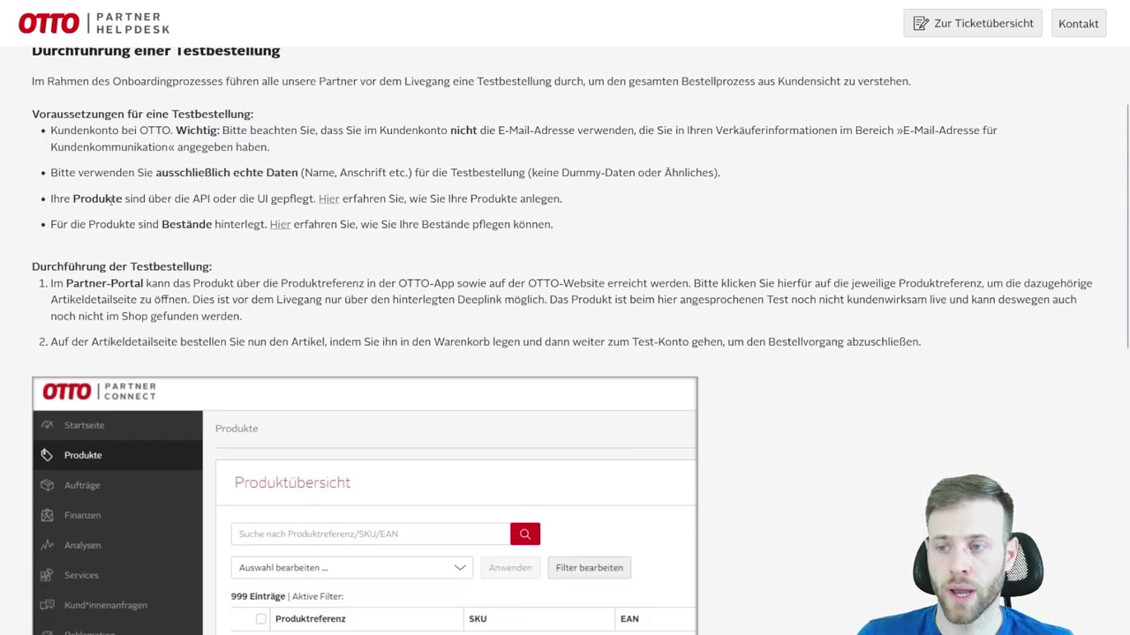